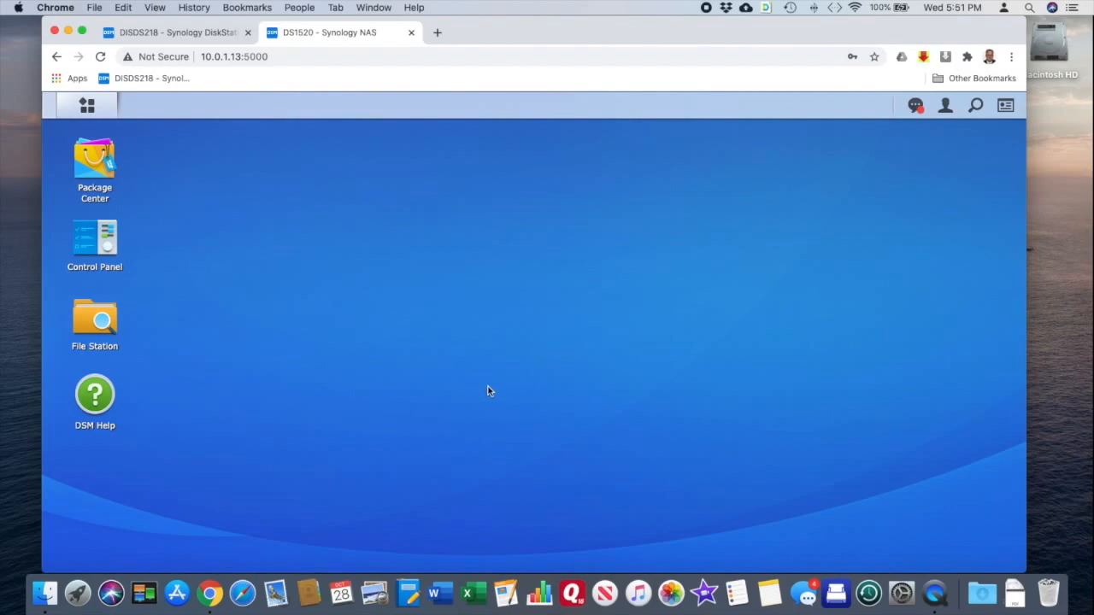
Examine the shared folders in File Station on the DISDS218 NAS and on the DS1520 NAS.
left_click(159, 38)
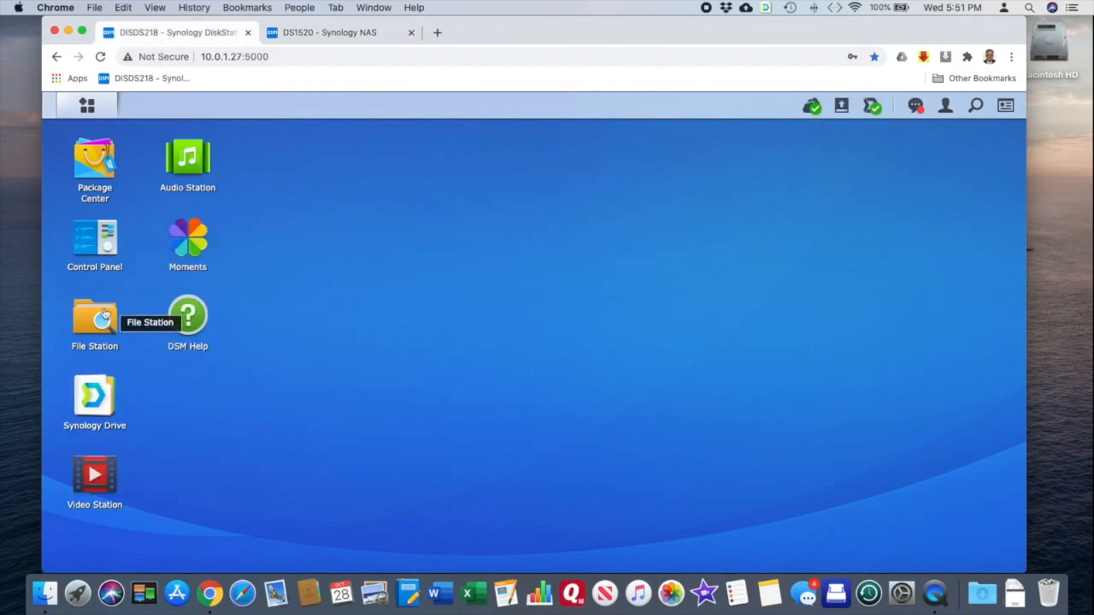
left_click(86, 319)
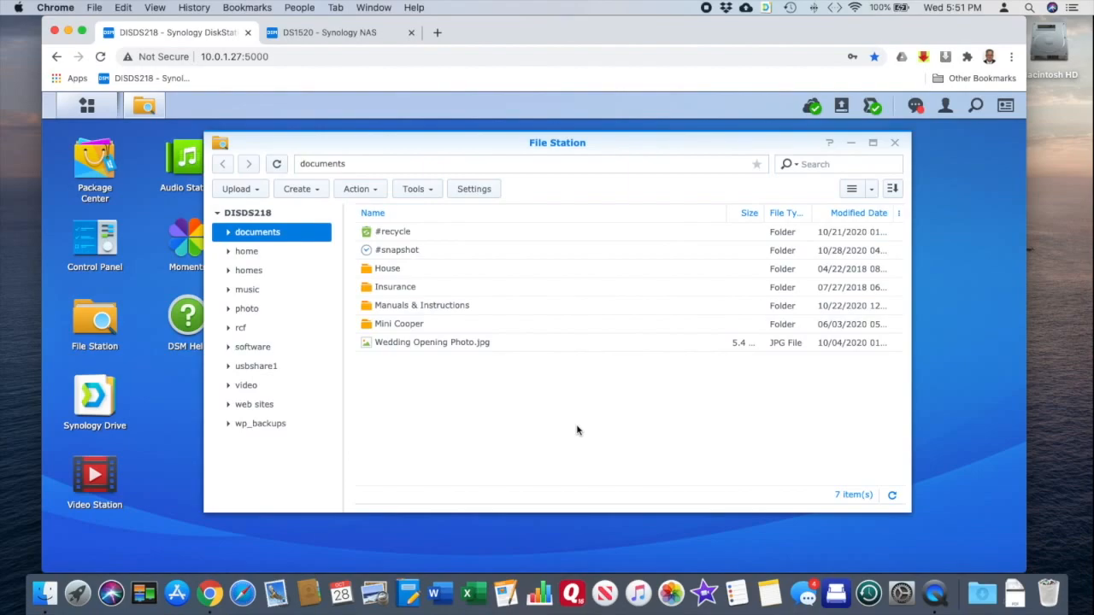
left_click(342, 32)
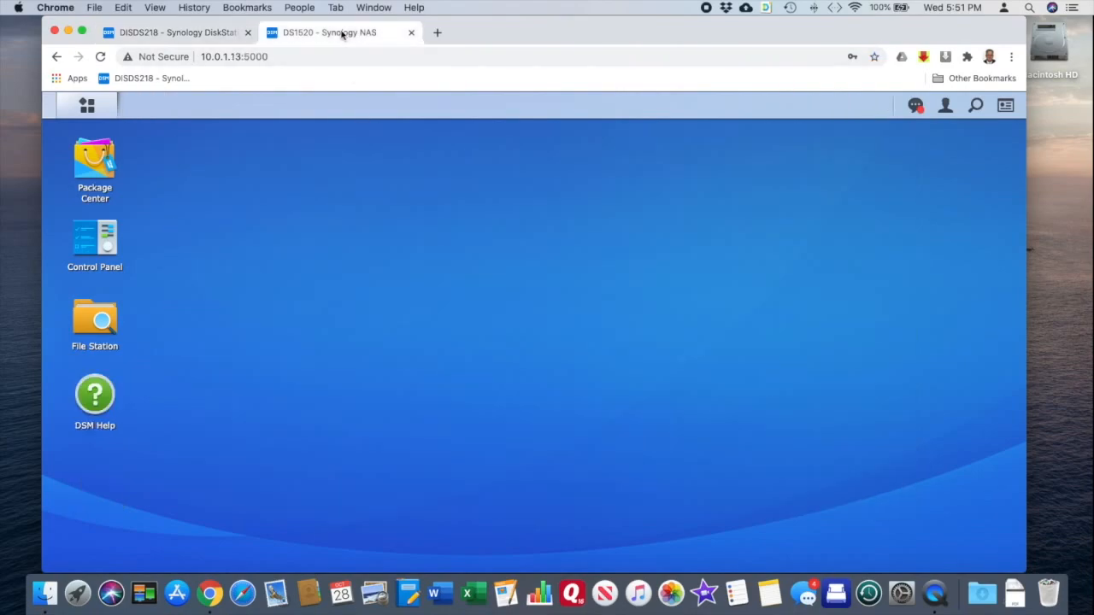
left_click(88, 322)
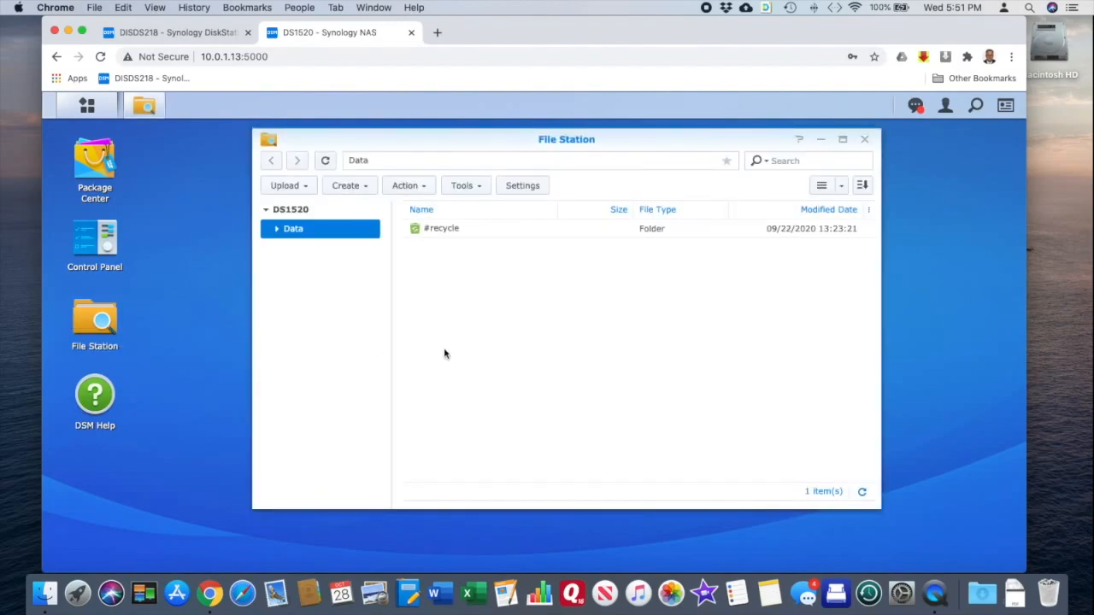
left_click(865, 140)
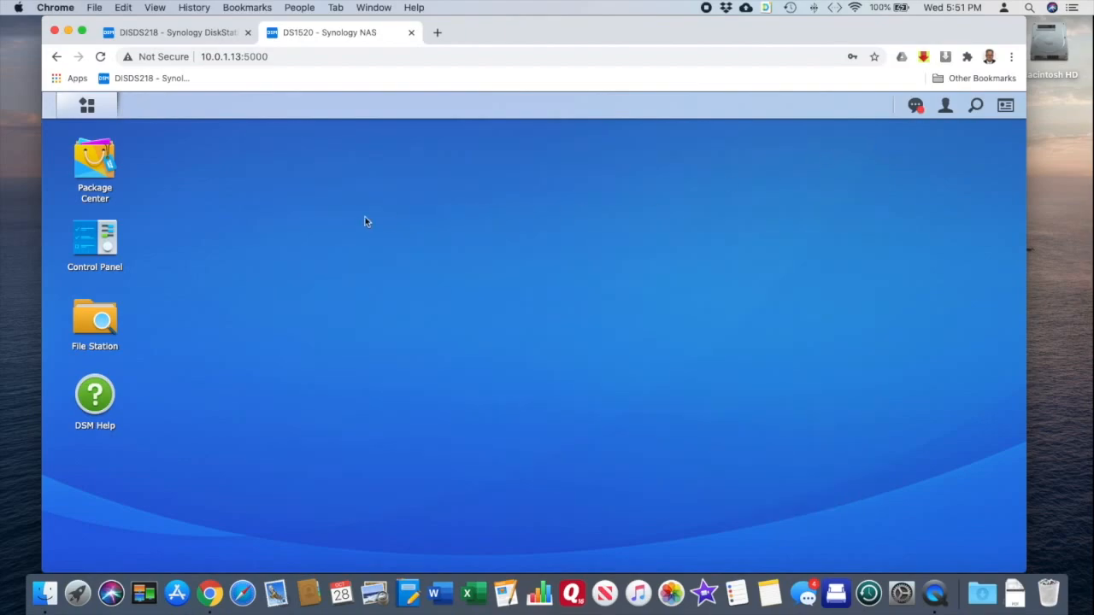
Enable the rsync service in the DS1520's File Services settings, apply it and close the Control Panel.
left_click(88, 245)
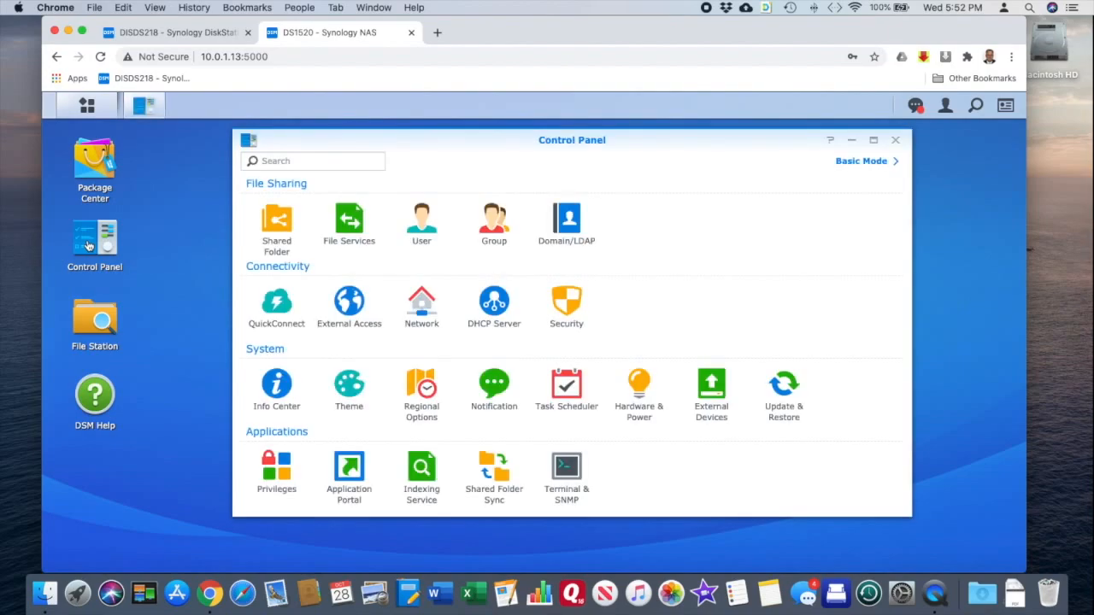
left_click(355, 220)
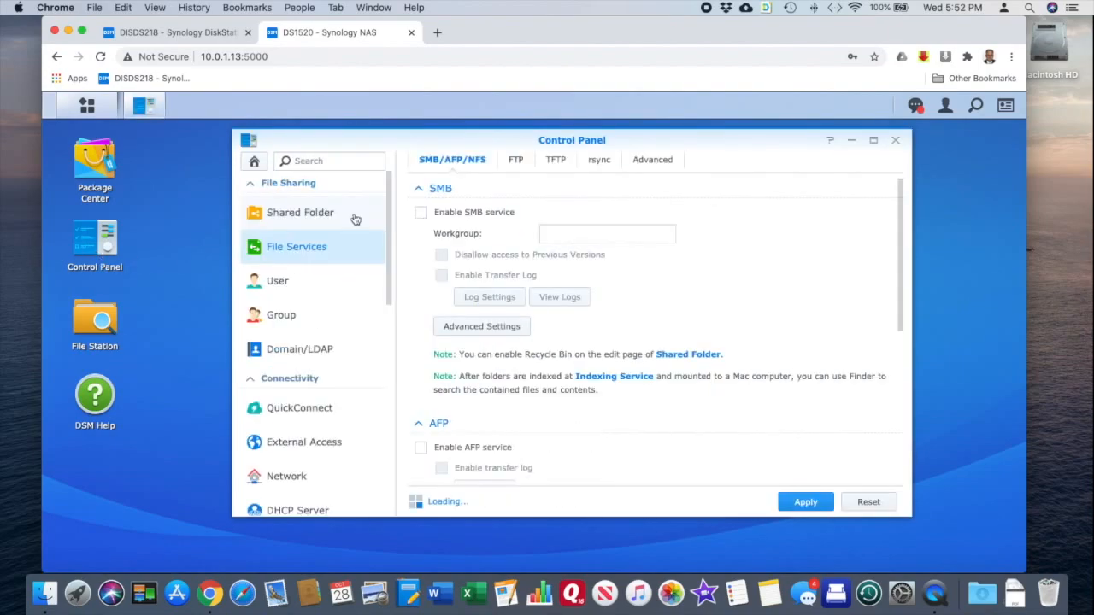
left_click(600, 163)
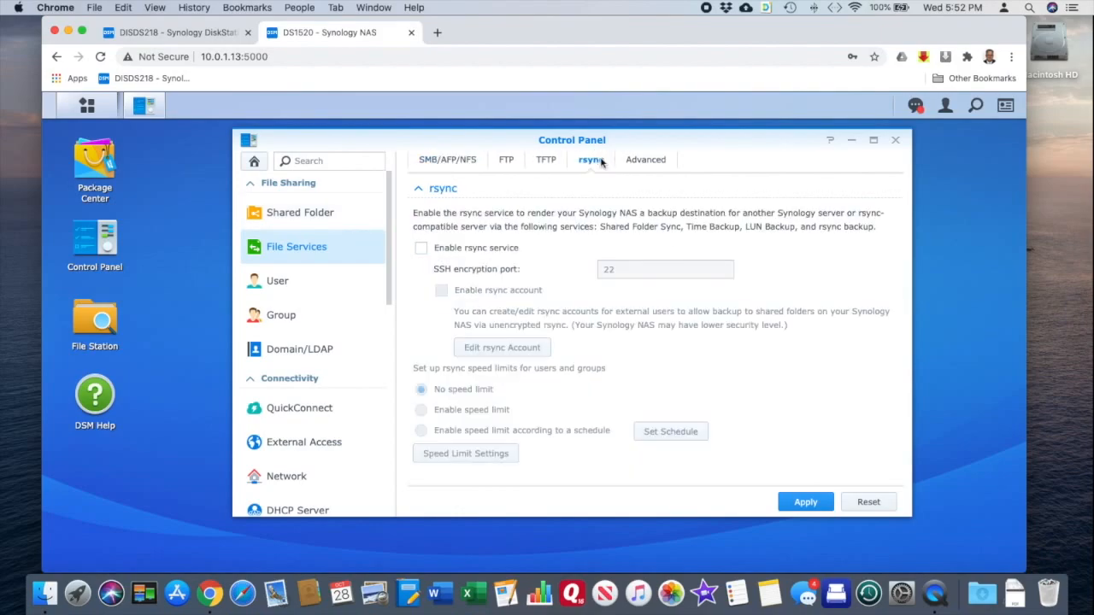
left_click(421, 248)
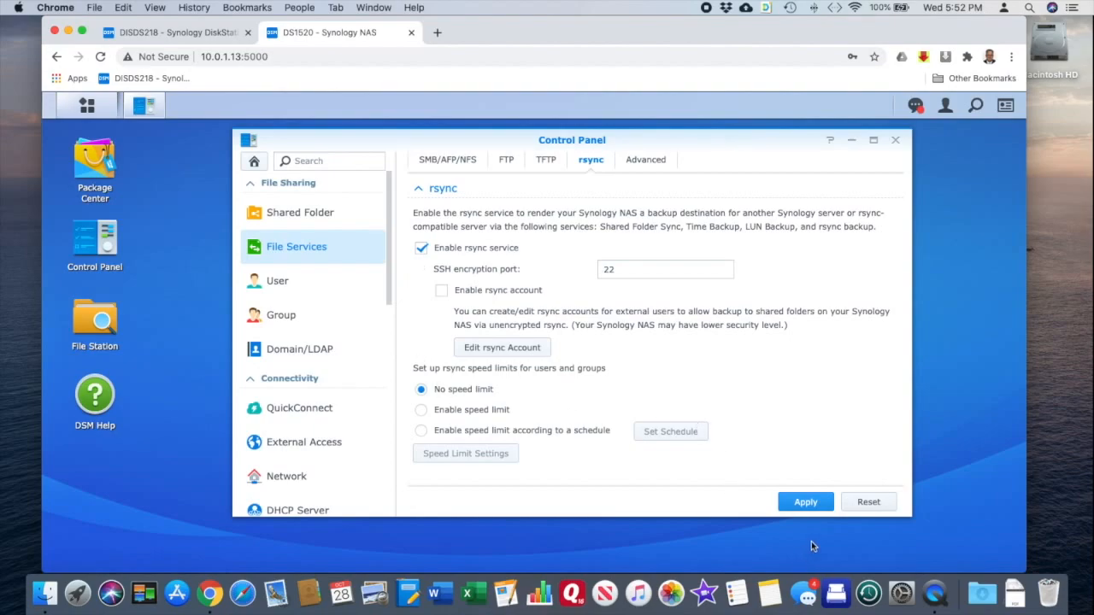
left_click(807, 504)
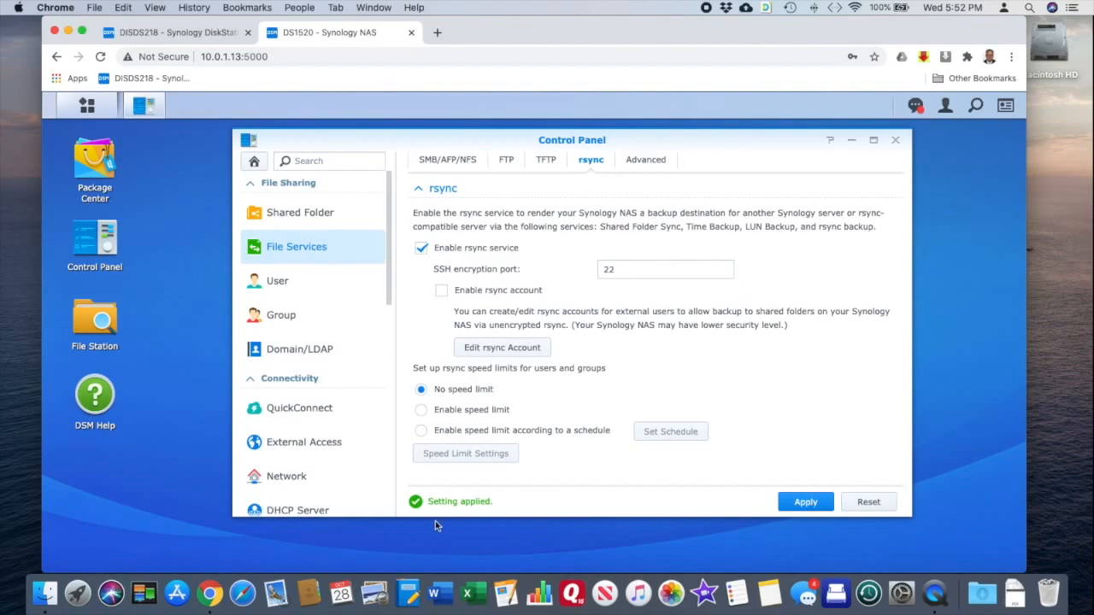
left_click(895, 140)
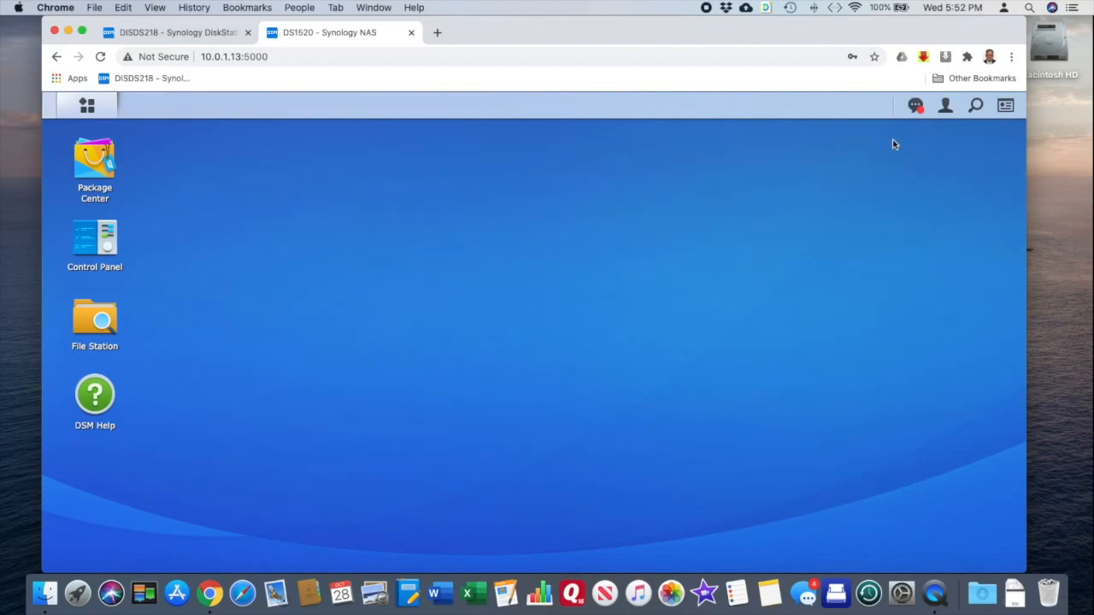
Switch to the DISDS218 NAS, close File Station and open the Shared Folder Sync task list.
left_click(174, 35)
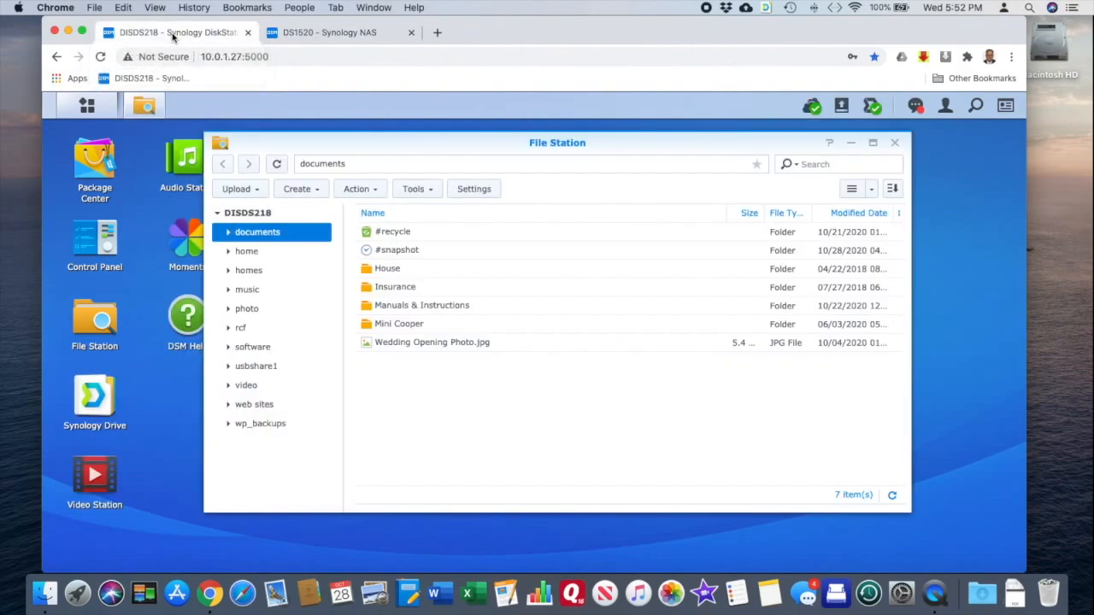
left_click(895, 143)
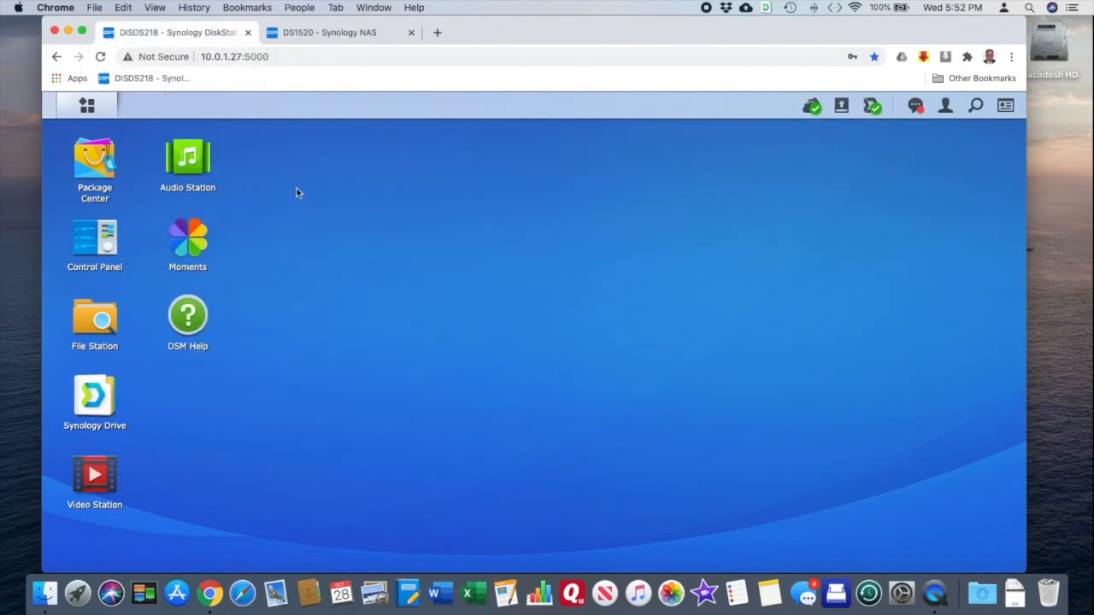
left_click(90, 239)
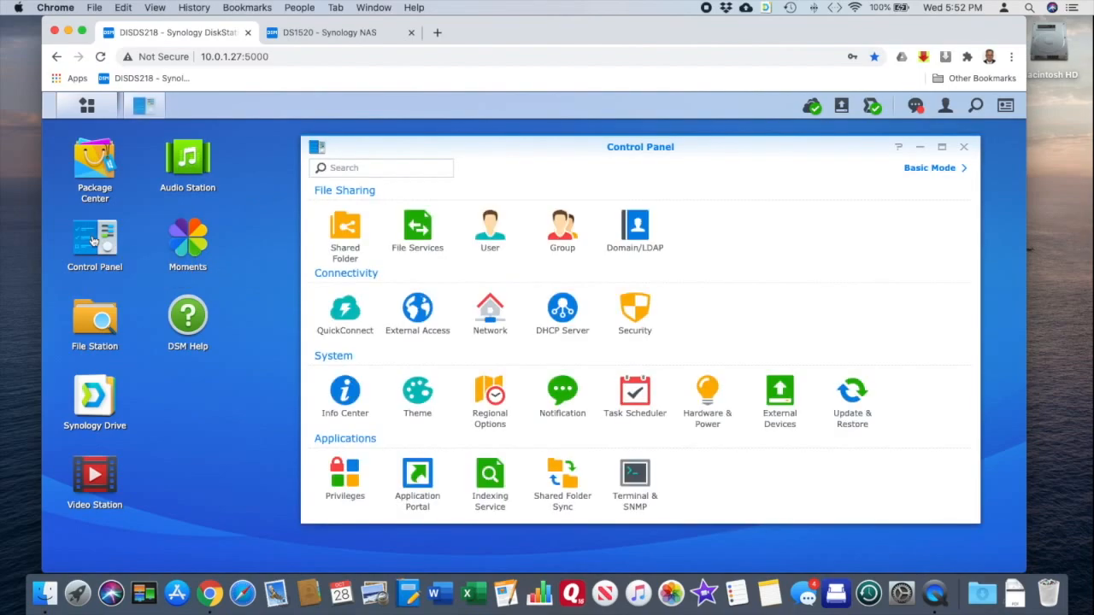
left_click(571, 484)
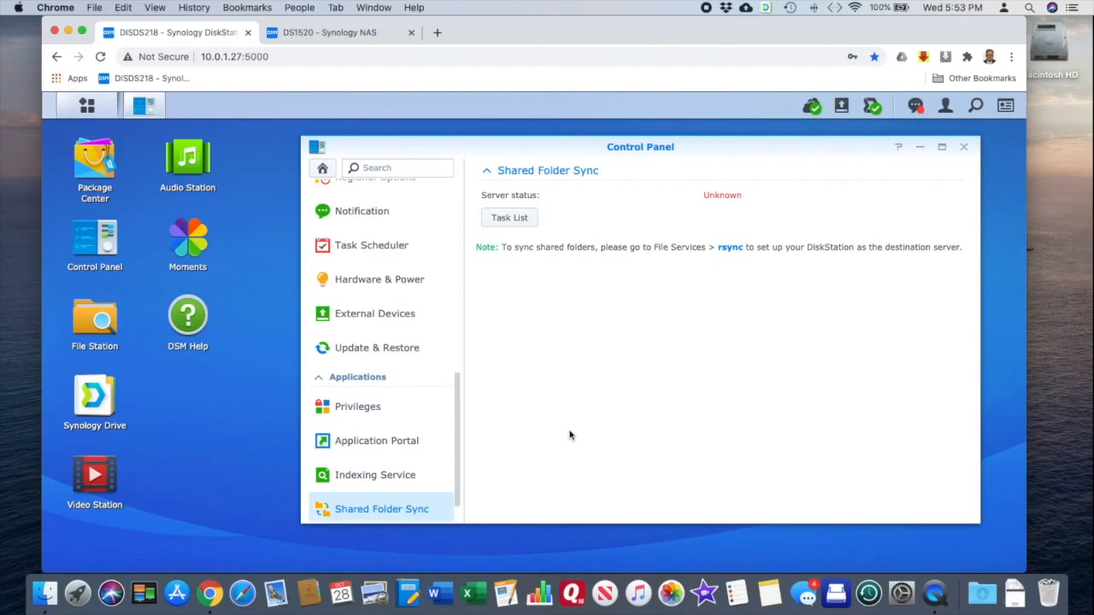
left_click(511, 218)
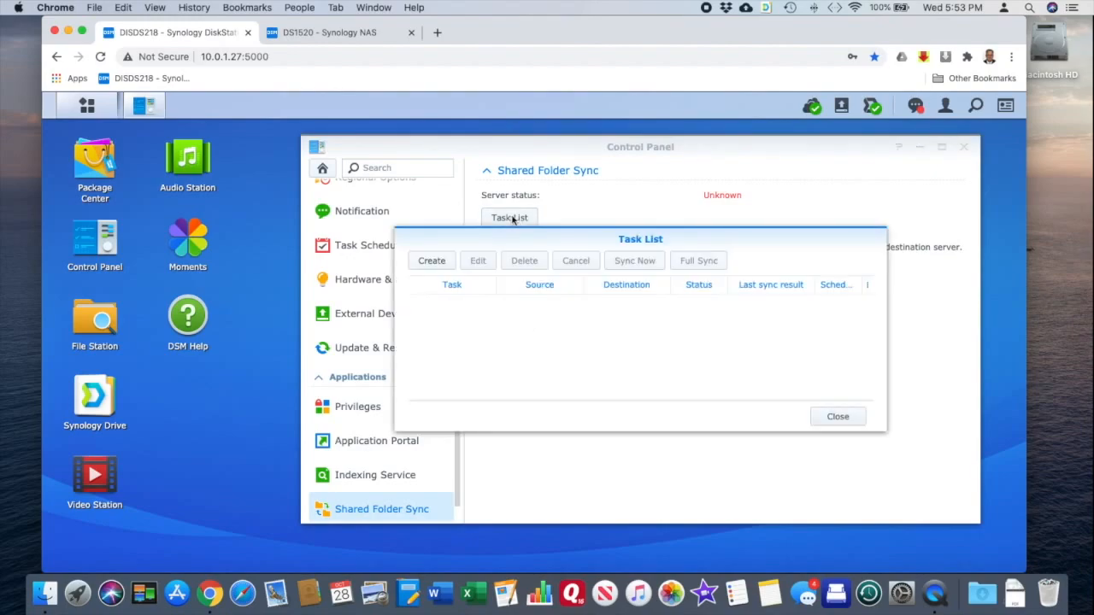
Create a new shared folder sync task named "Document Share" and continue to the source selection.
left_click(433, 263)
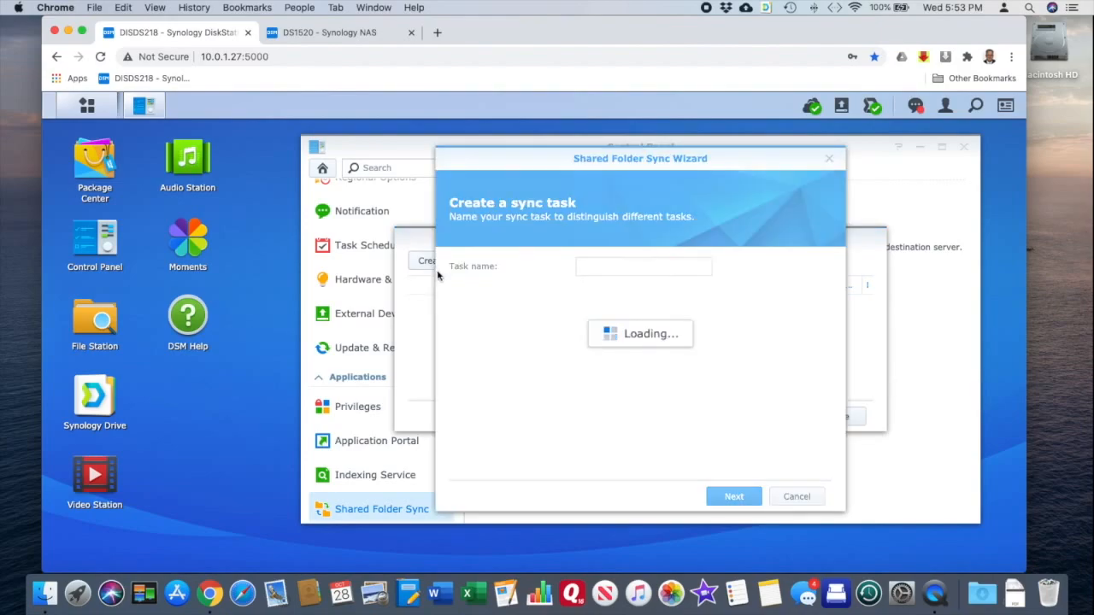
left_click_drag(640, 268, 511, 263)
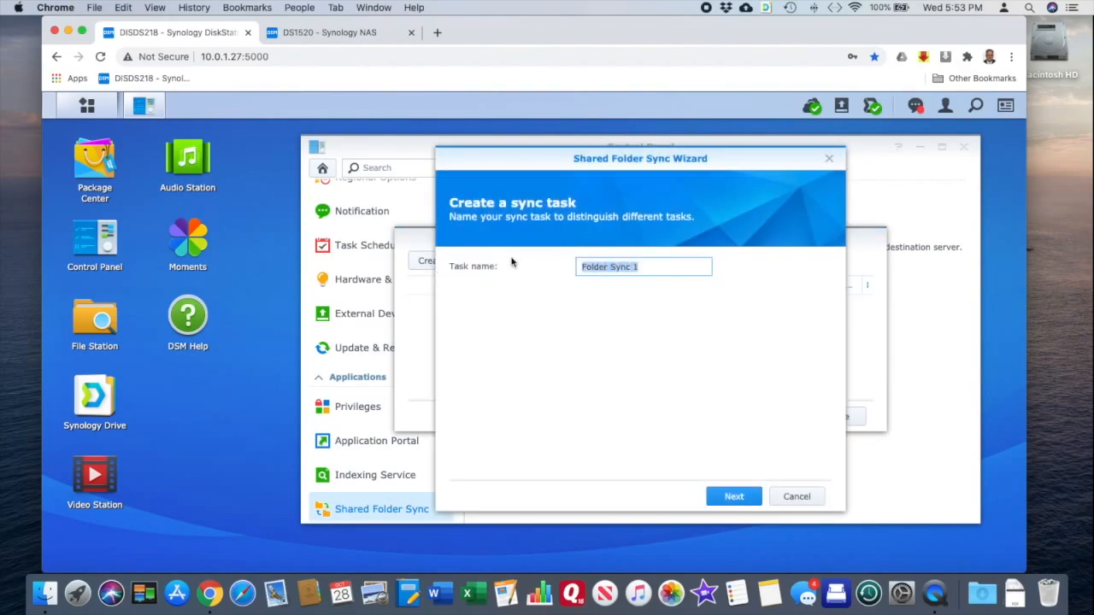
type("Doc")
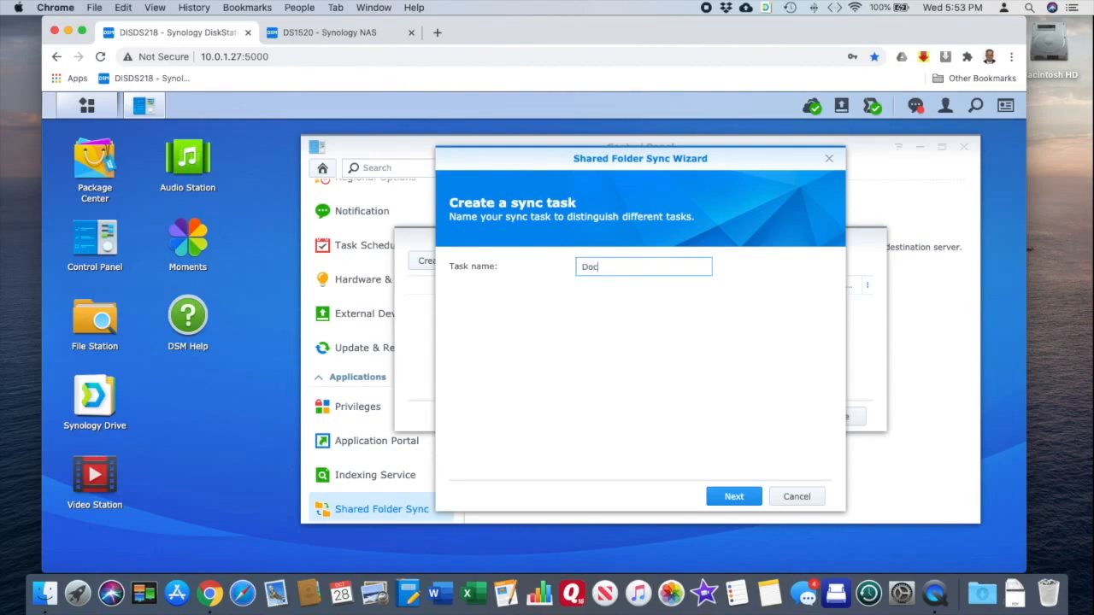
type("ument Share")
left_click(726, 500)
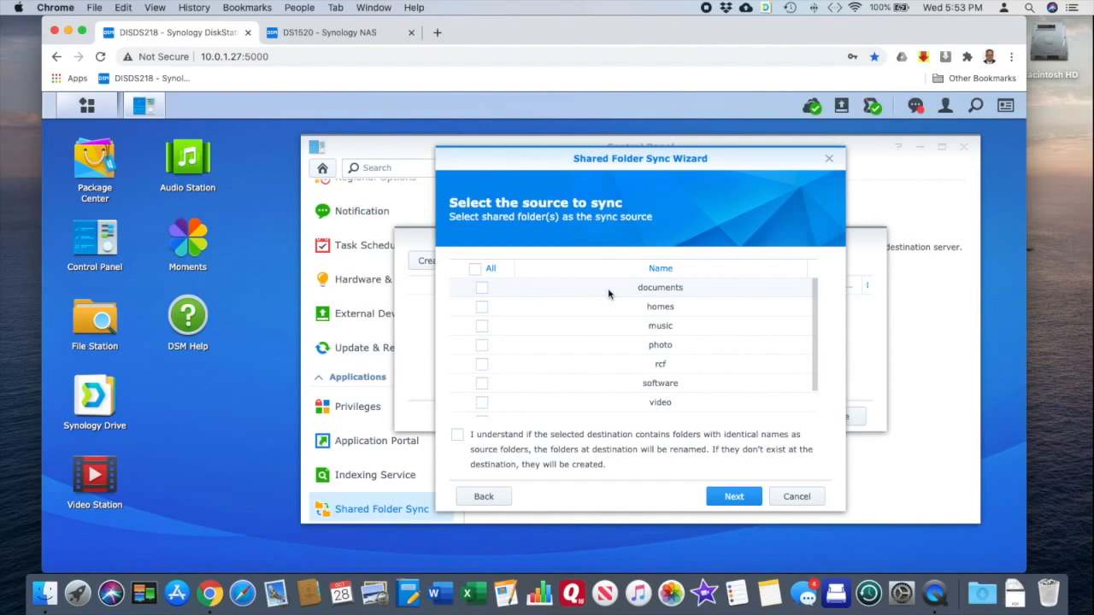
Choose the documents folder as the sync source and accept the terms on renaming identically named destination folders.
left_click(482, 290)
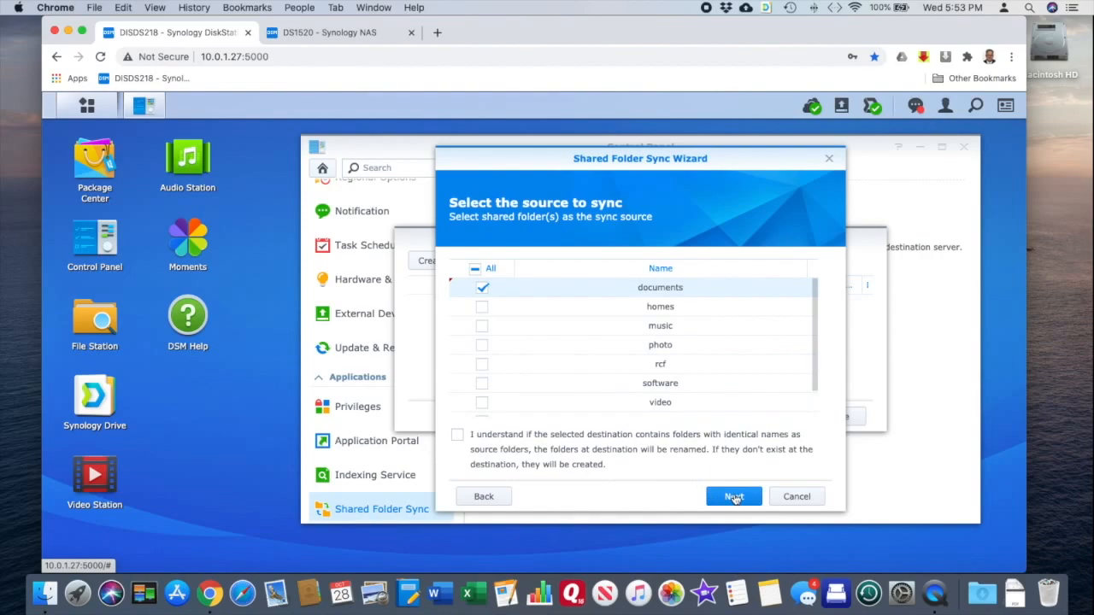
left_click(734, 498)
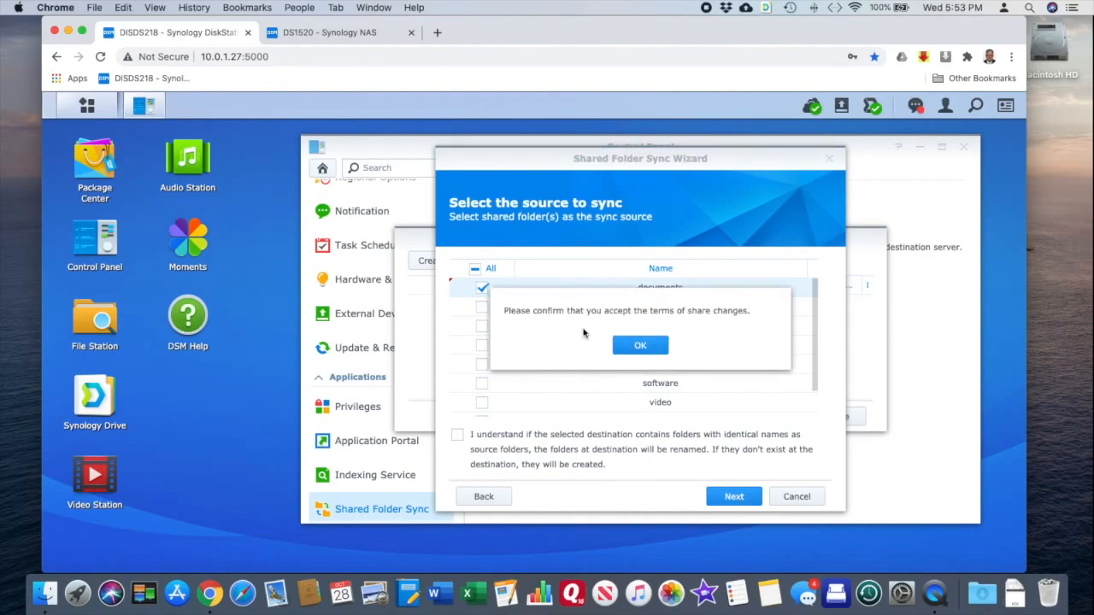
left_click(637, 346)
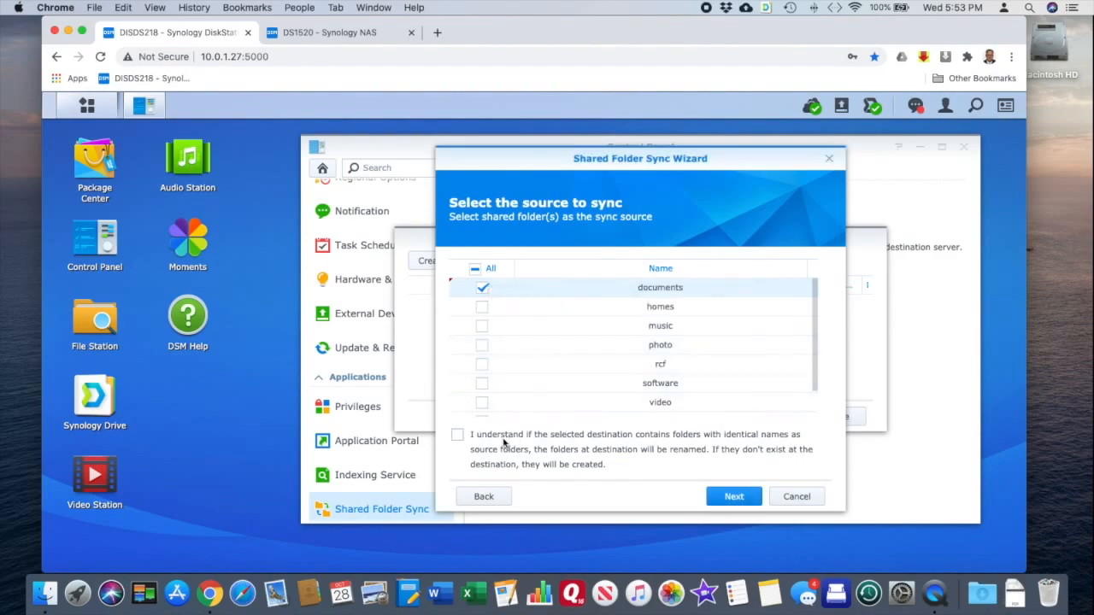
left_click(458, 439)
left_click(733, 499)
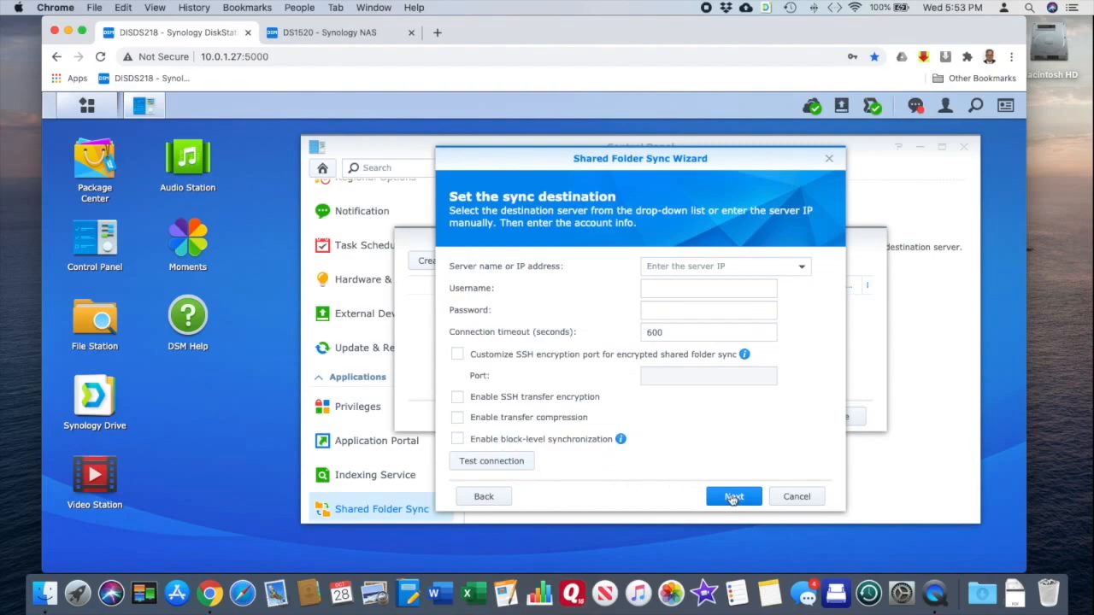
Set DS1520 (10.0.1.13) as the sync destination server and enter the account's username and password.
left_click(803, 269)
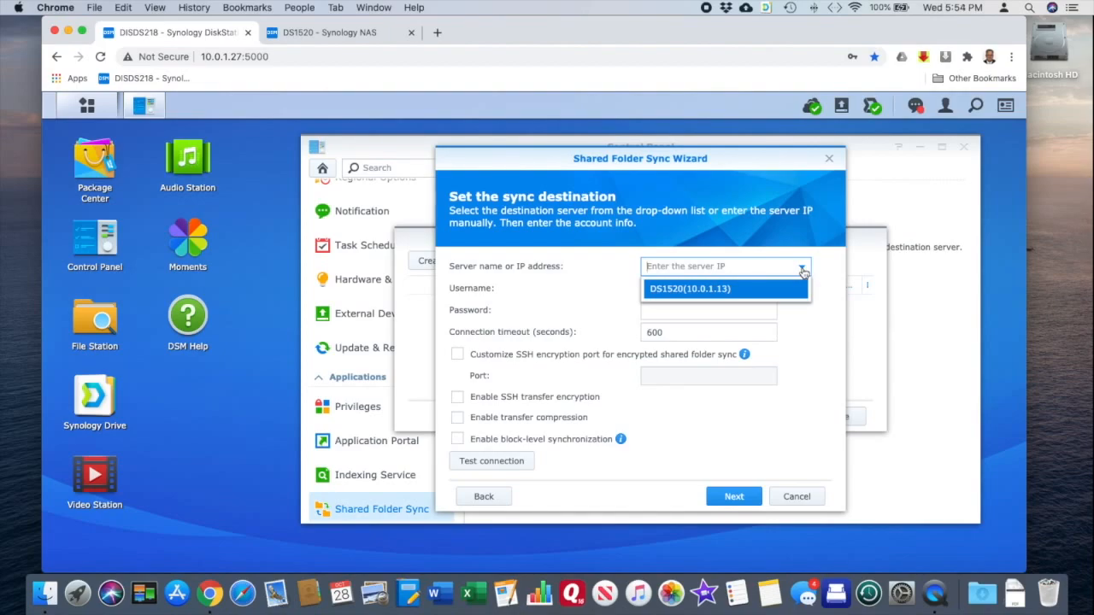
left_click(673, 290)
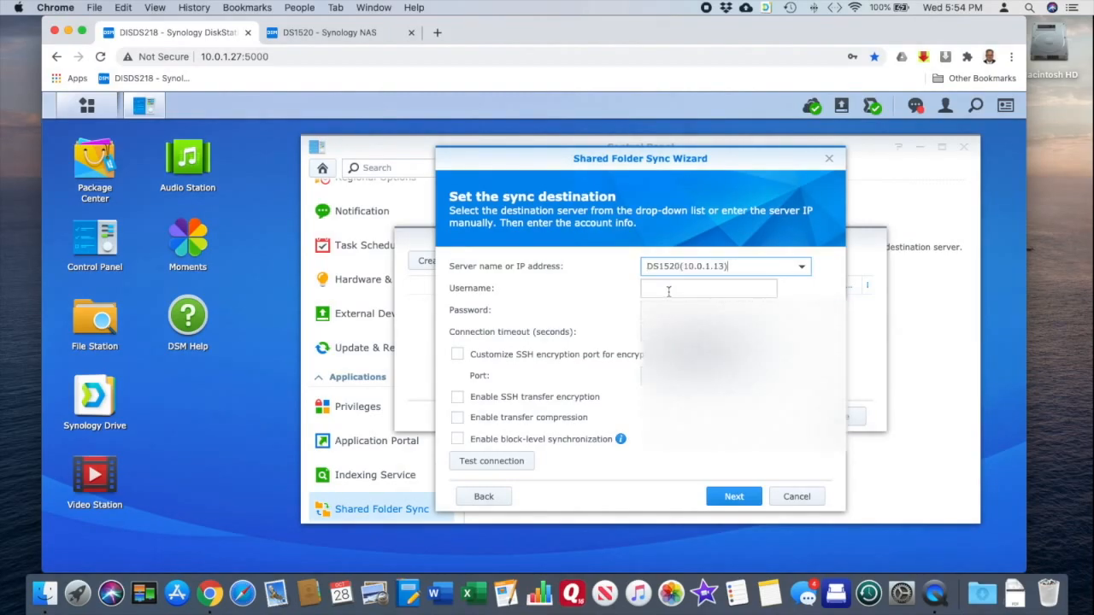
left_click(670, 289)
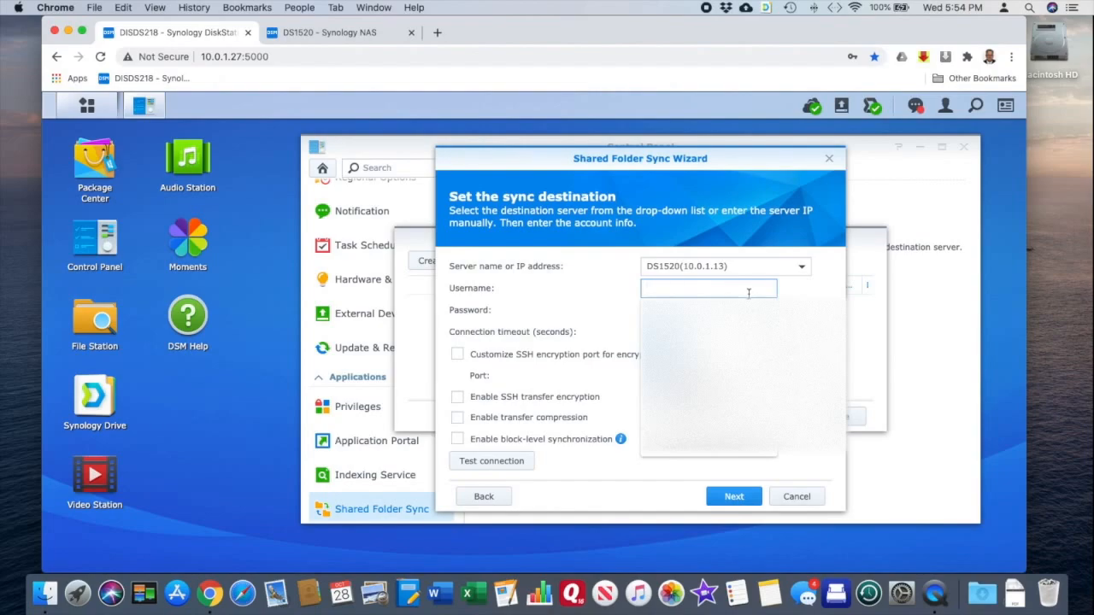
type("appletechtalk")
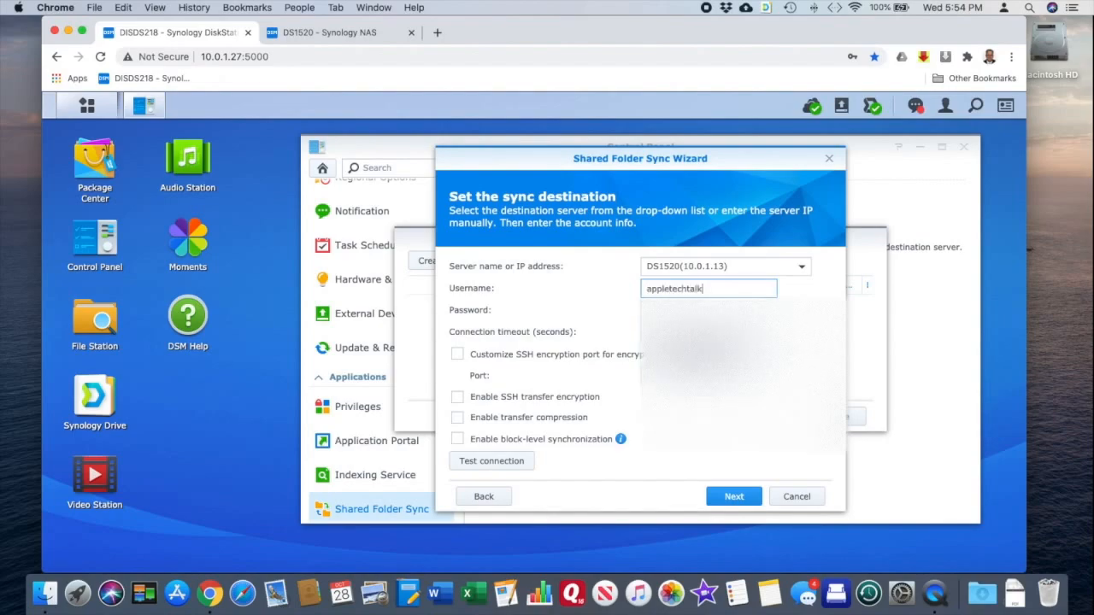
key("Tab")
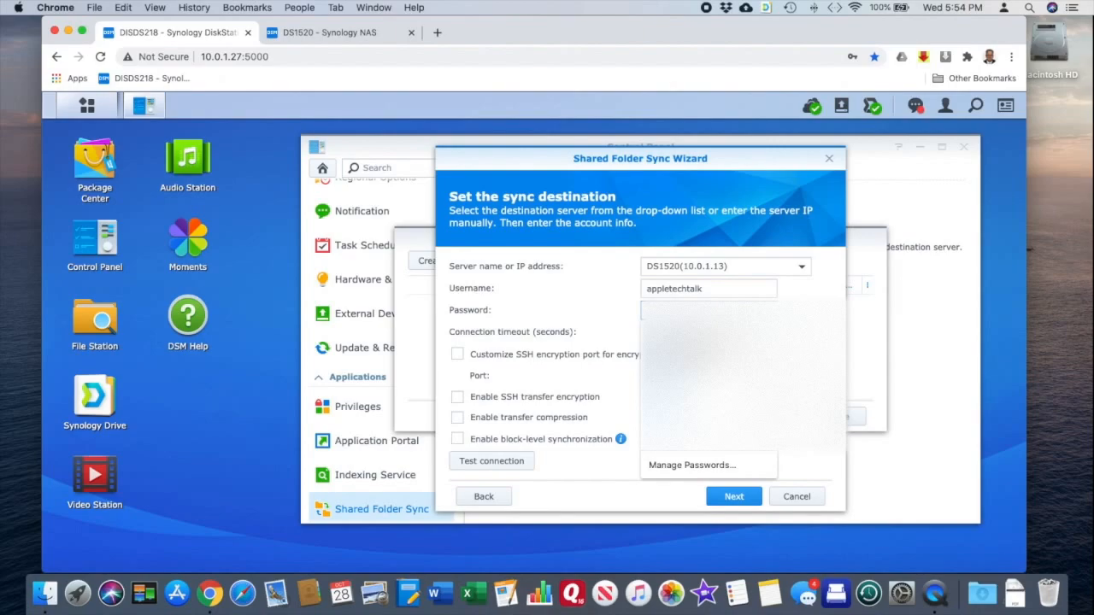
type("•")
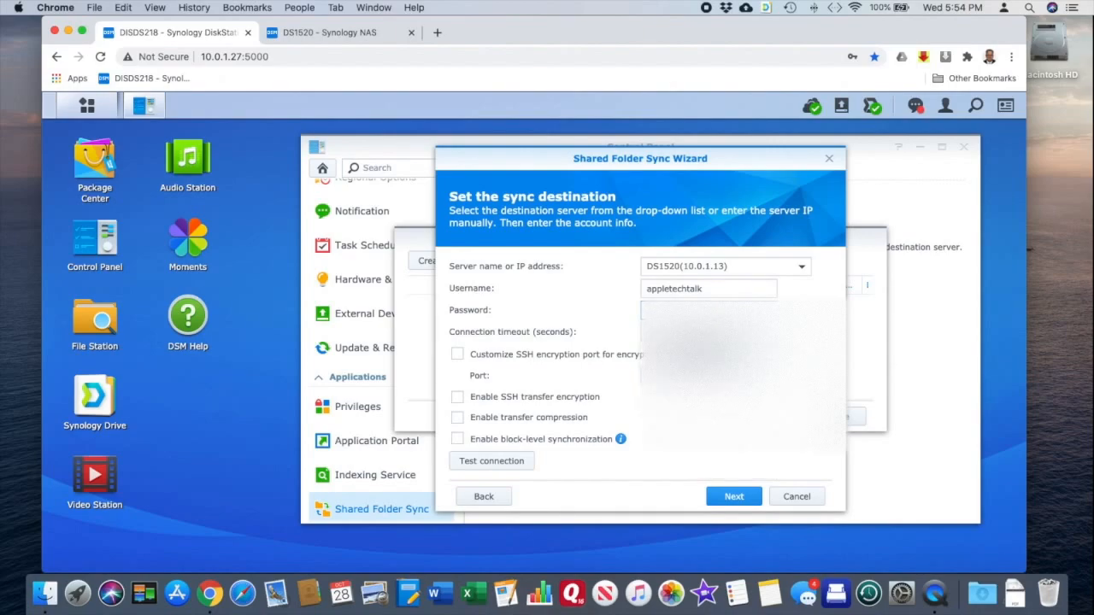
key("Tab")
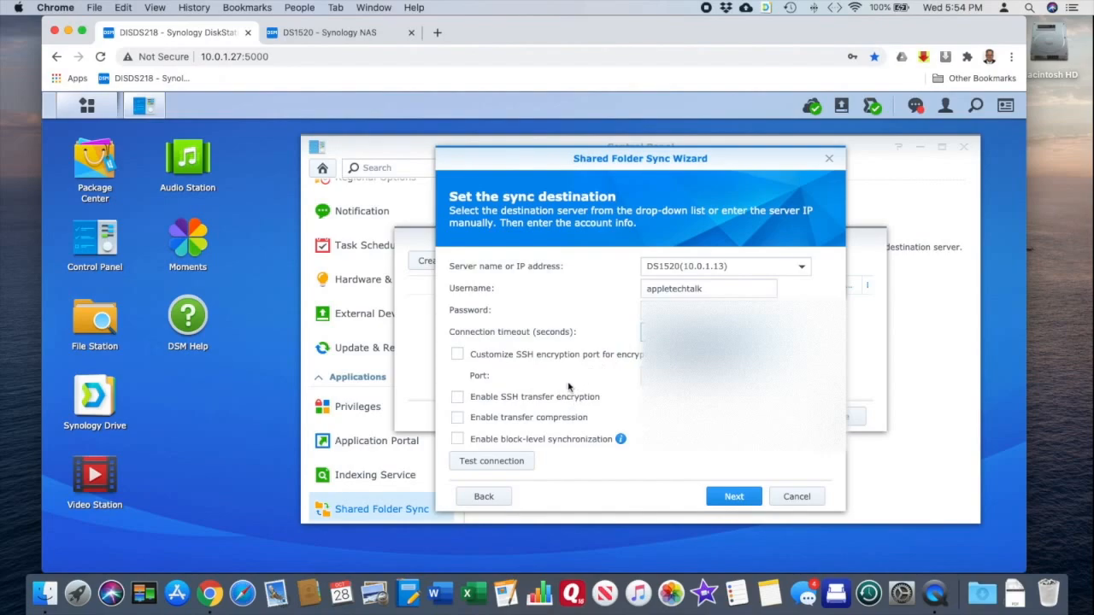
Test the connection to the destination server, continue to the schedule setup and dismiss the browser's offer to save the password.
left_click(500, 469)
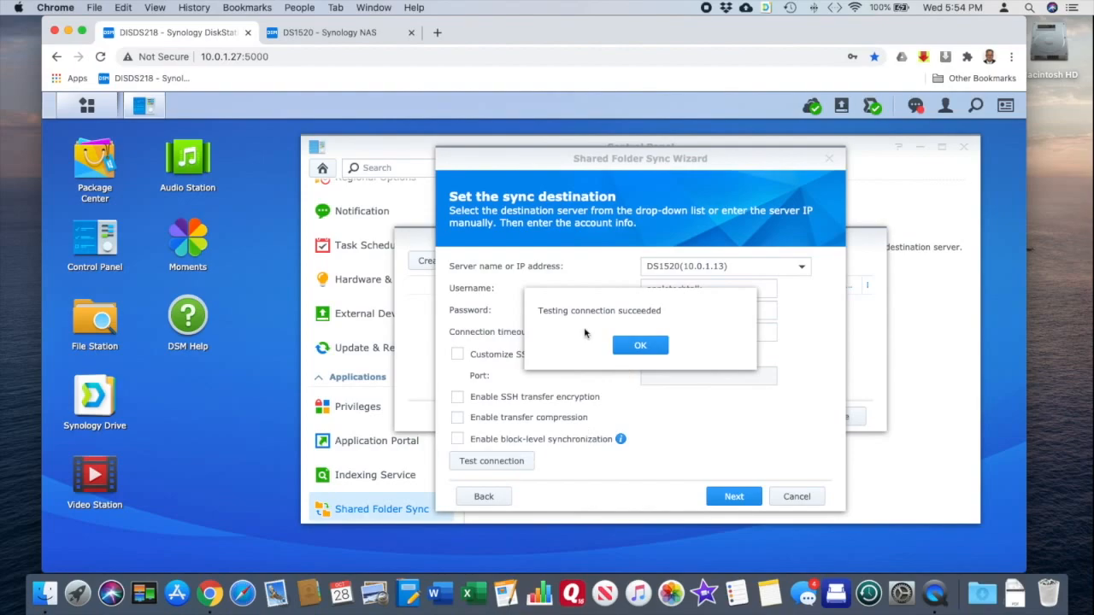
left_click(640, 344)
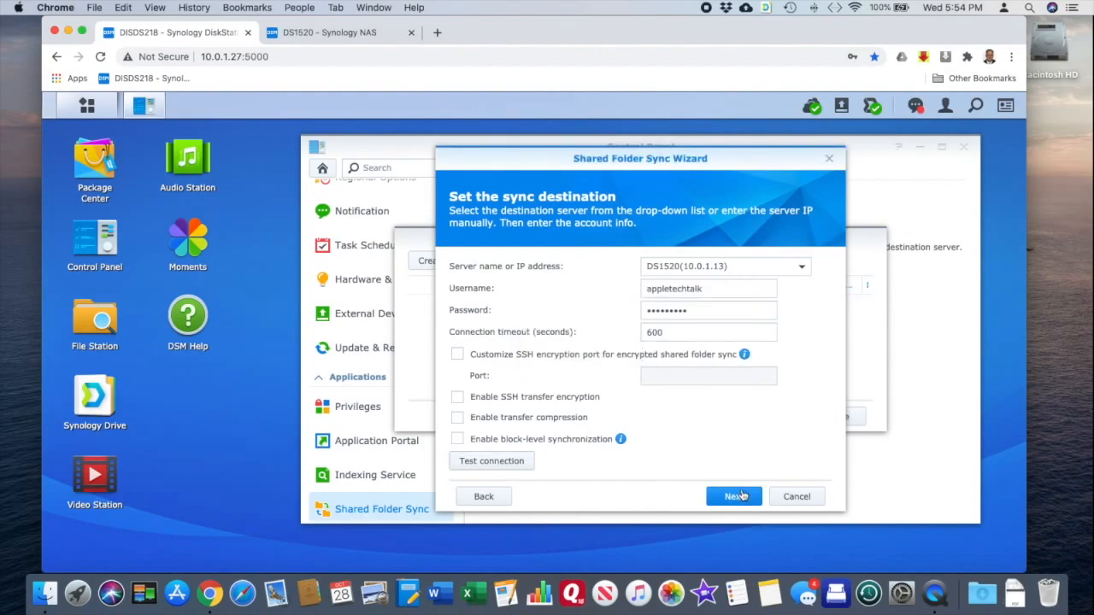
left_click(737, 497)
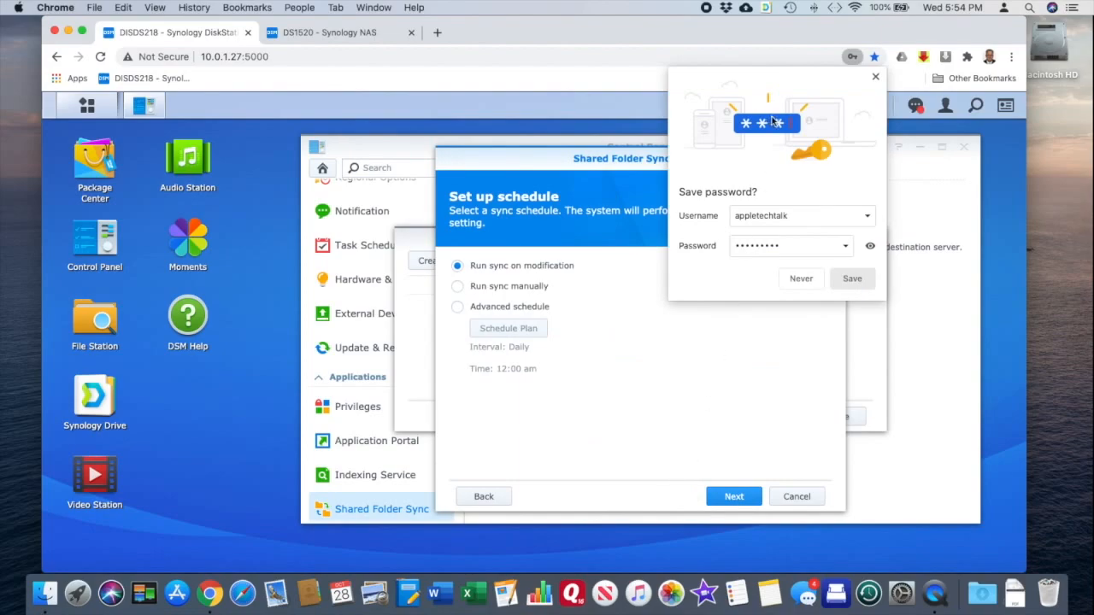
left_click(875, 77)
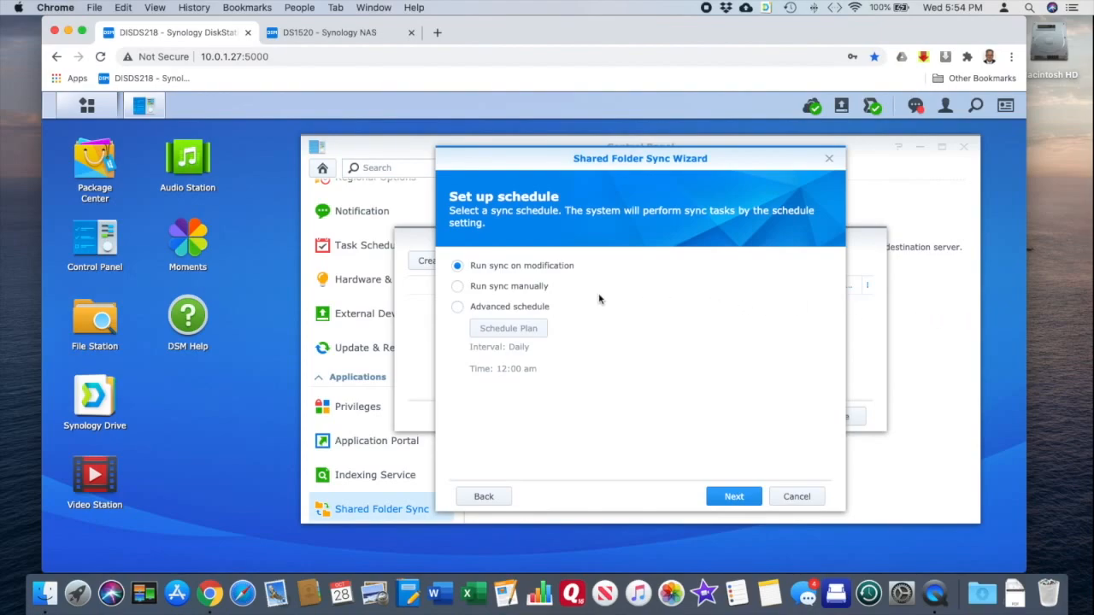
left_click(457, 307)
left_click(507, 329)
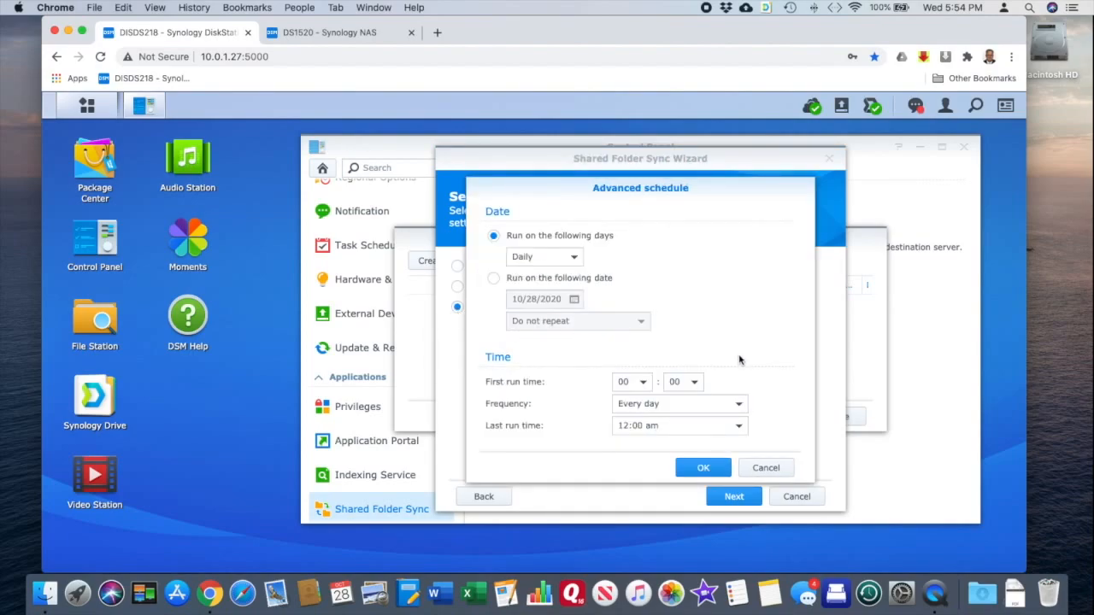
left_click(771, 469)
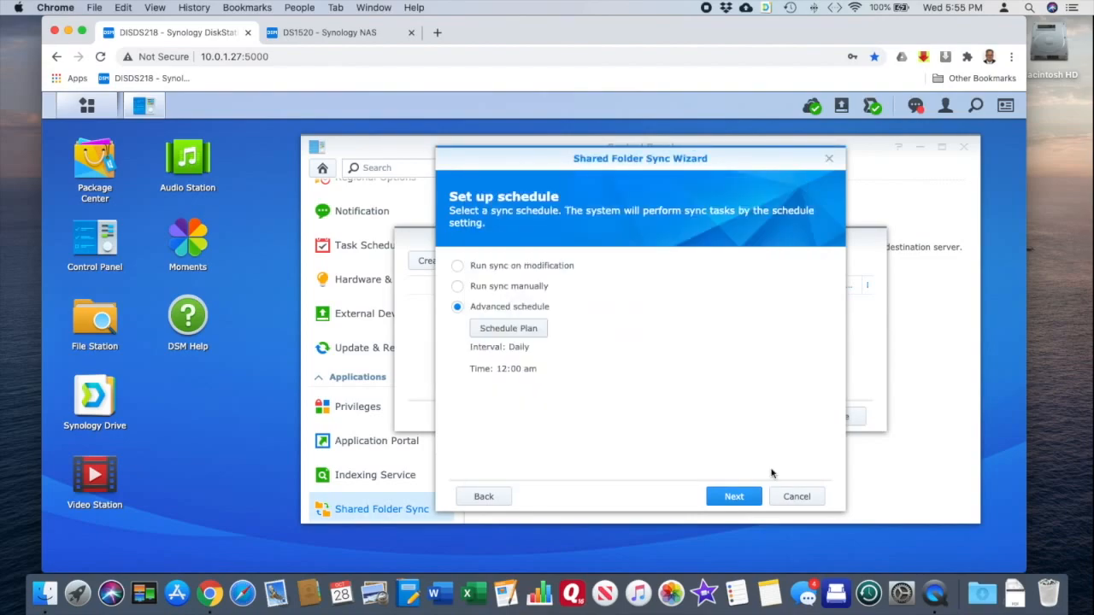
Set the sync task to run on modification, apply the wizard settings, and close the task list and Control Panel.
left_click(458, 267)
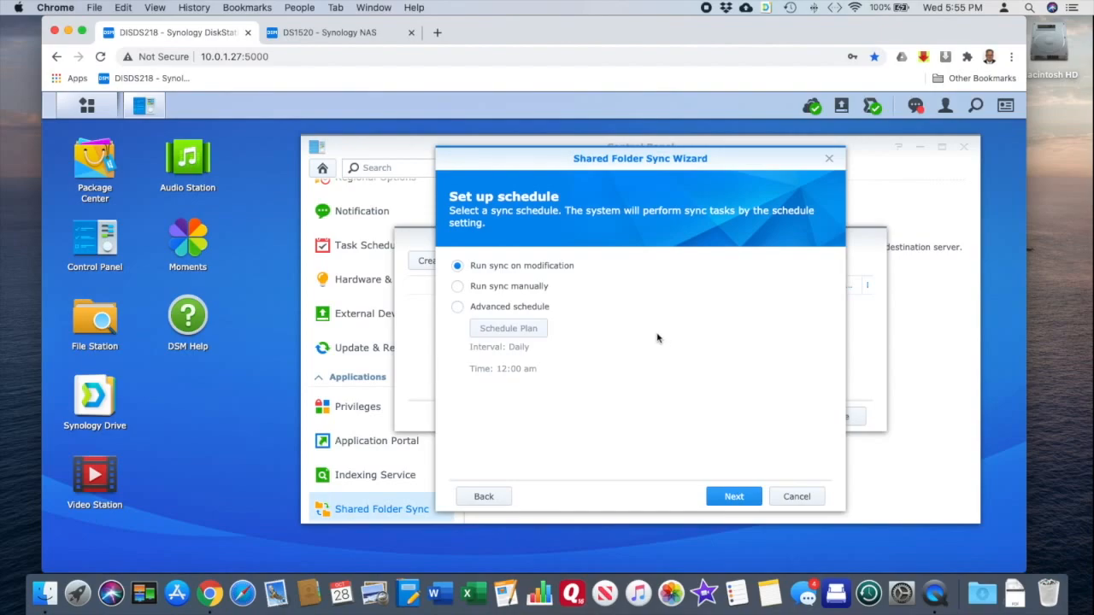
left_click(728, 500)
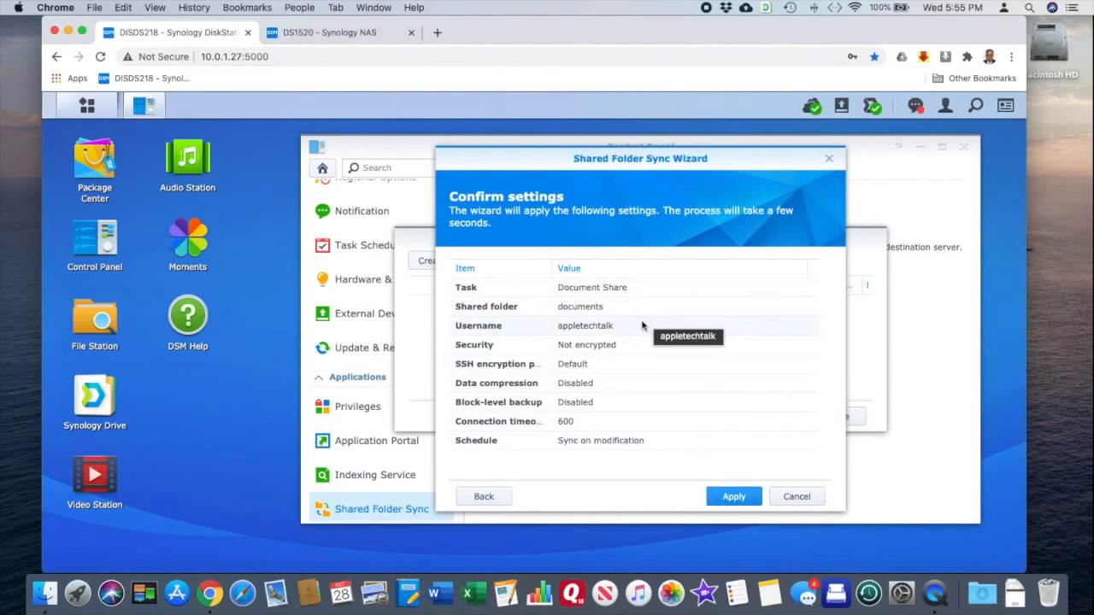
left_click(741, 504)
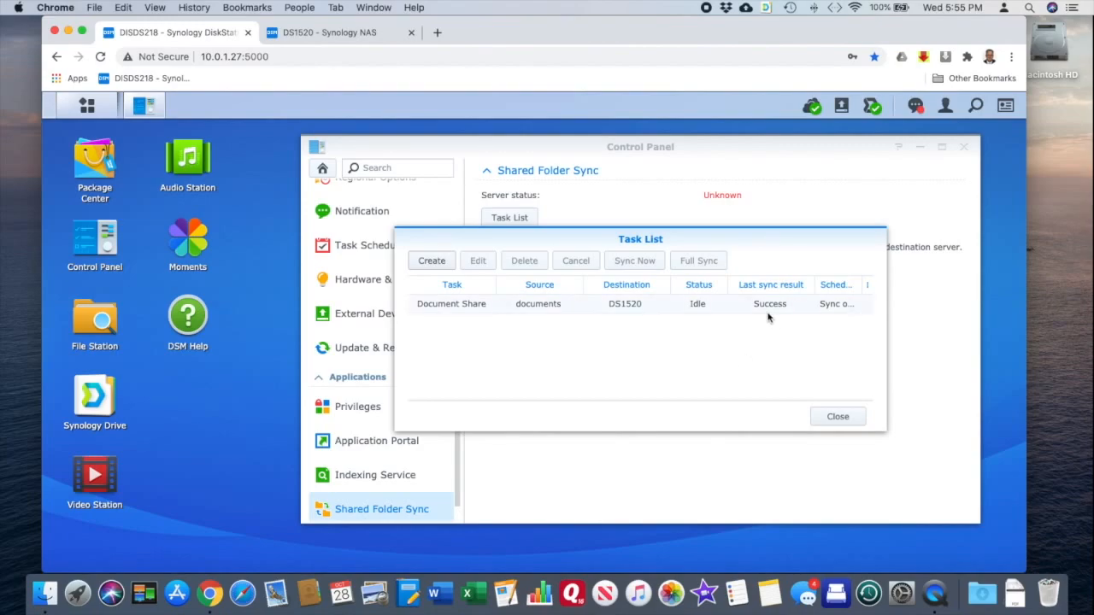
left_click(836, 419)
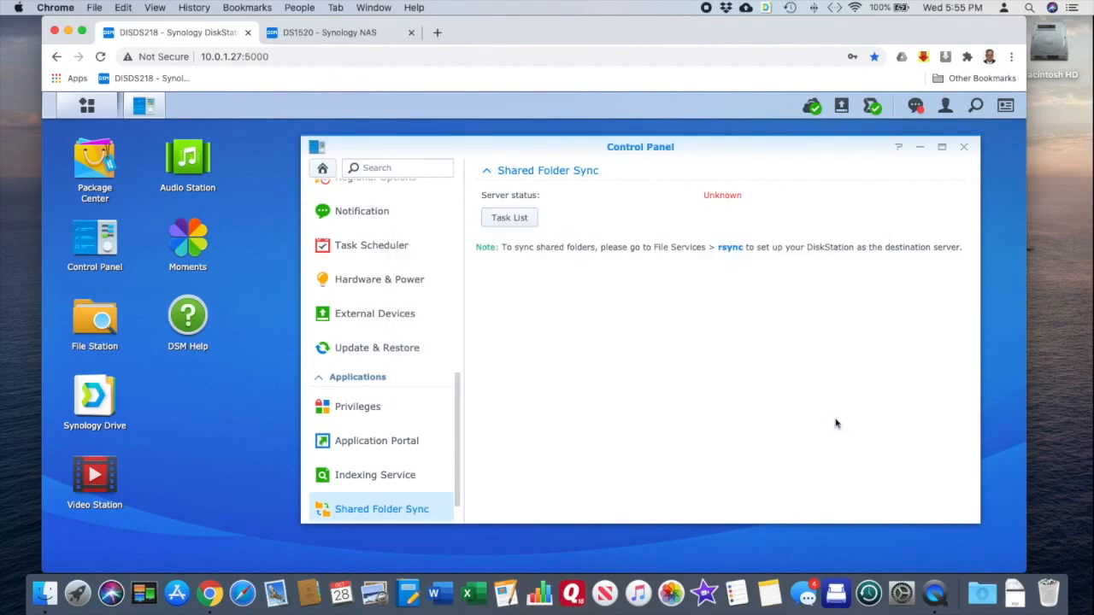
left_click(963, 146)
Switch to the DS1520 NAS and open its documents shared folder in File Station.
left_click(330, 34)
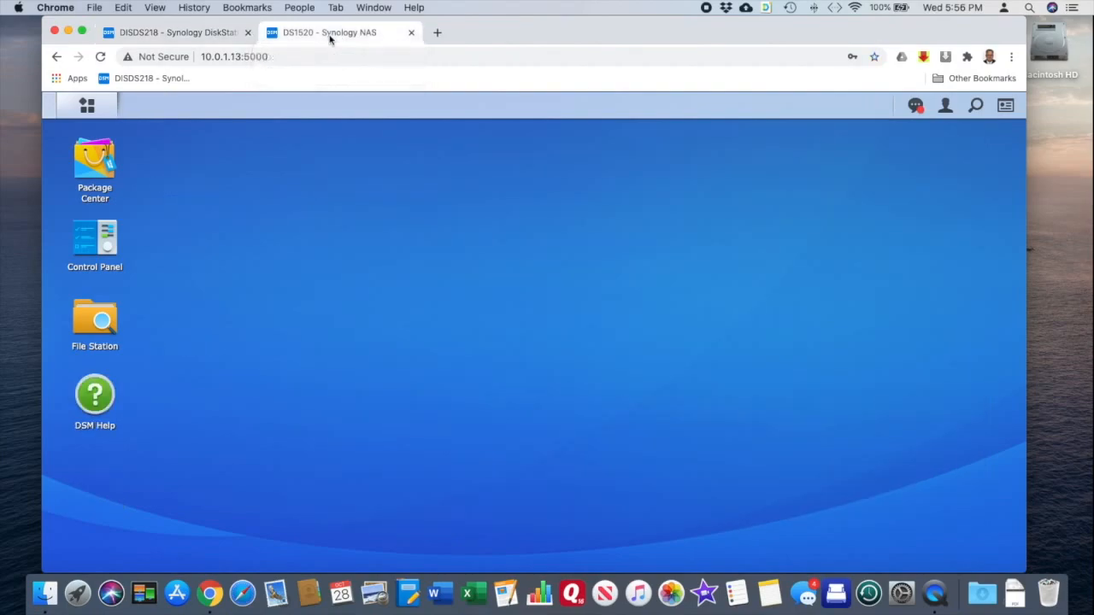
left_click(85, 326)
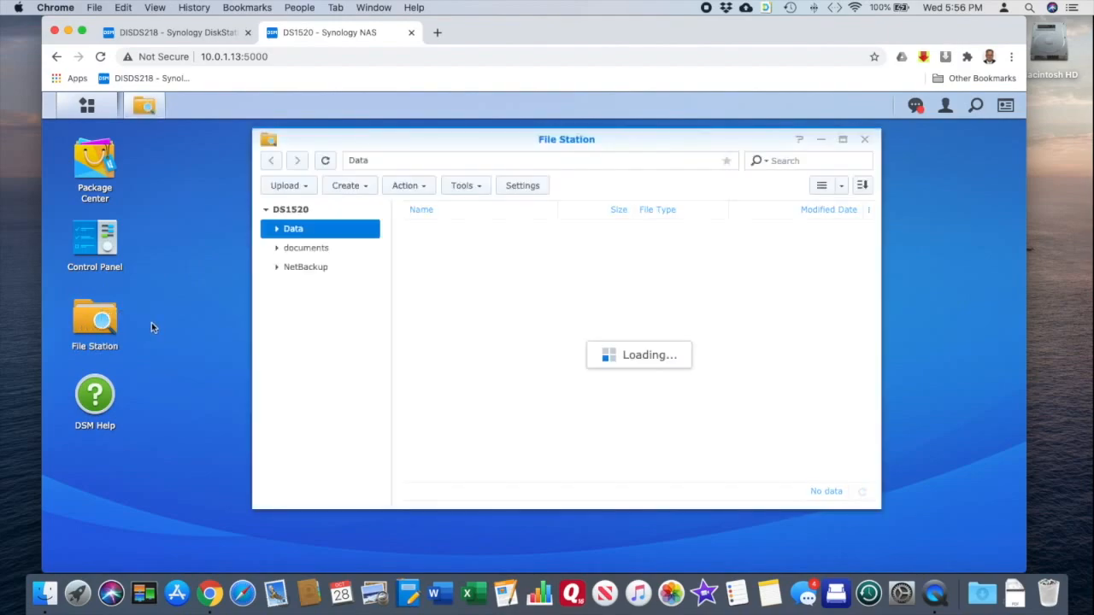
left_click(335, 252)
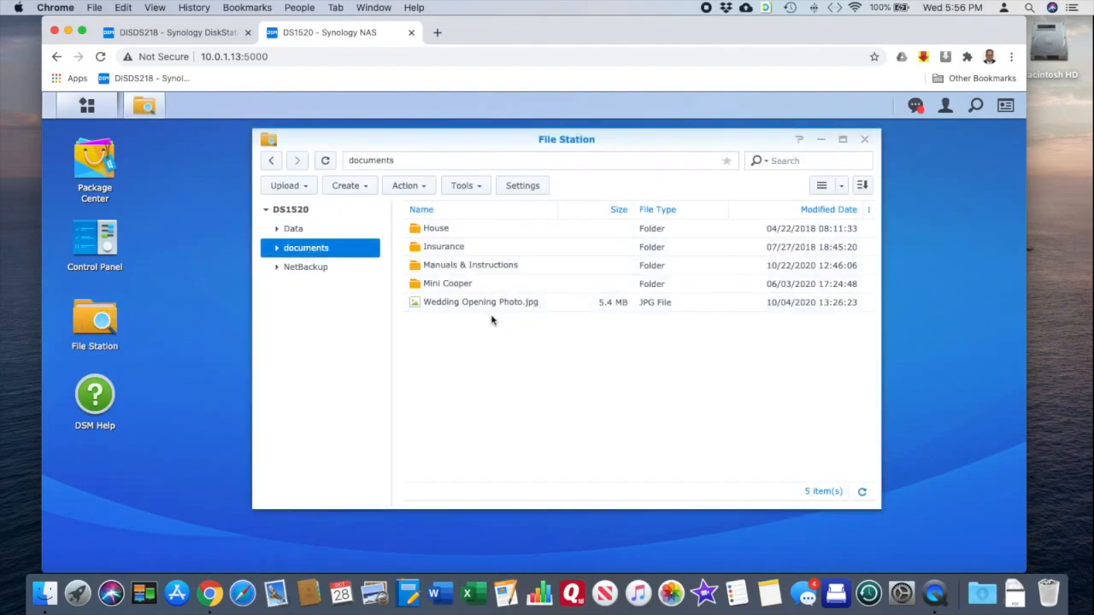
Examine the Manuals & Instructions, House, Insurance and NetBackup folders on the DS1520, and close File Station.
double_click(481, 265)
scroll(599, 329, "down", 10)
scroll(586, 333, "up", 10)
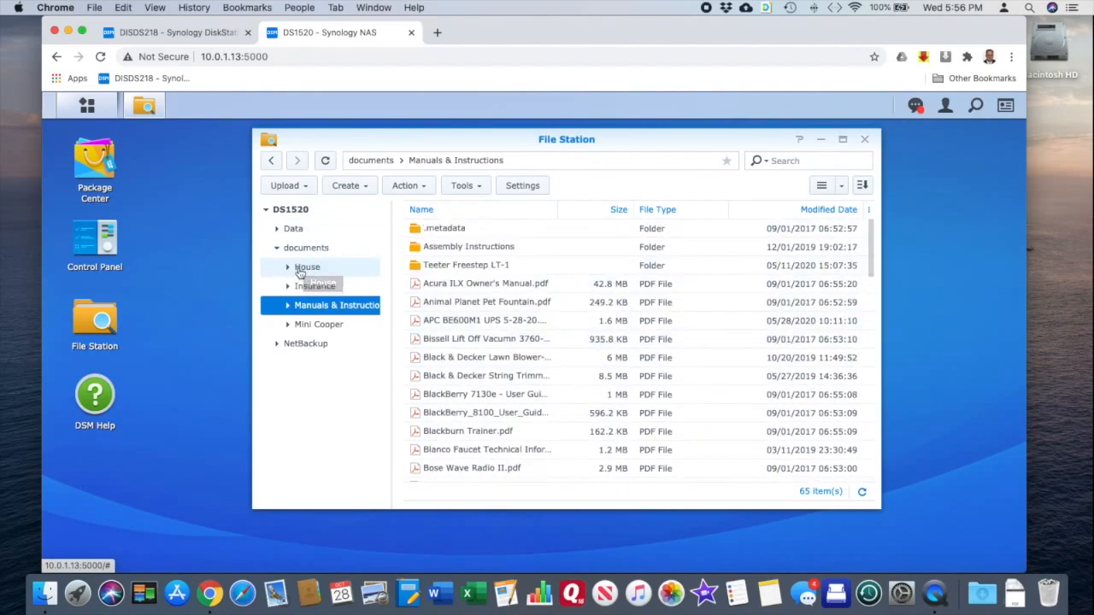
left_click(301, 269)
left_click(313, 289)
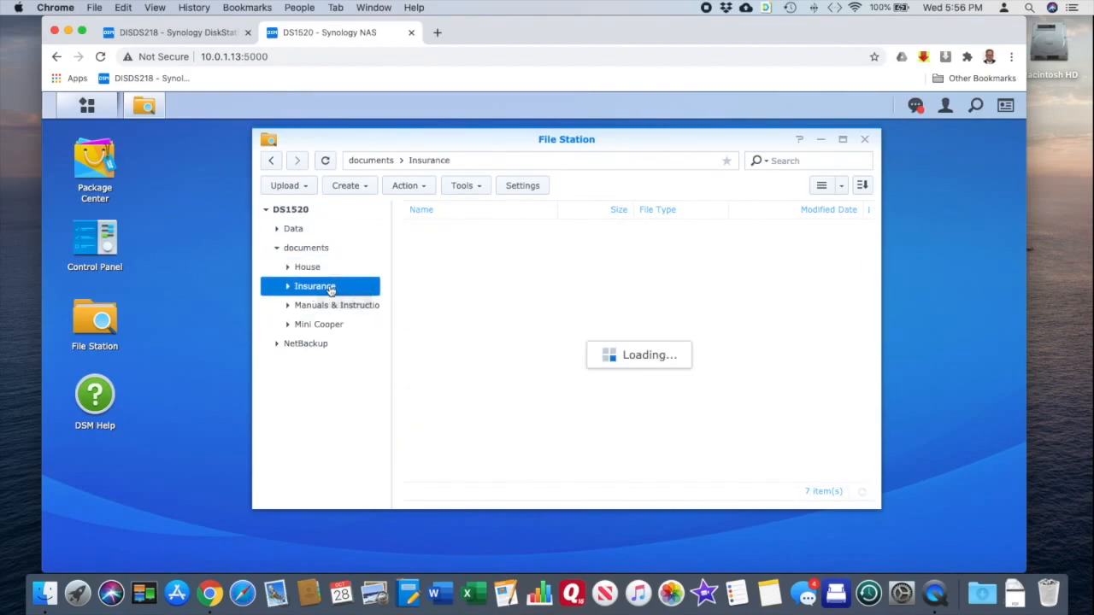
left_click(271, 161)
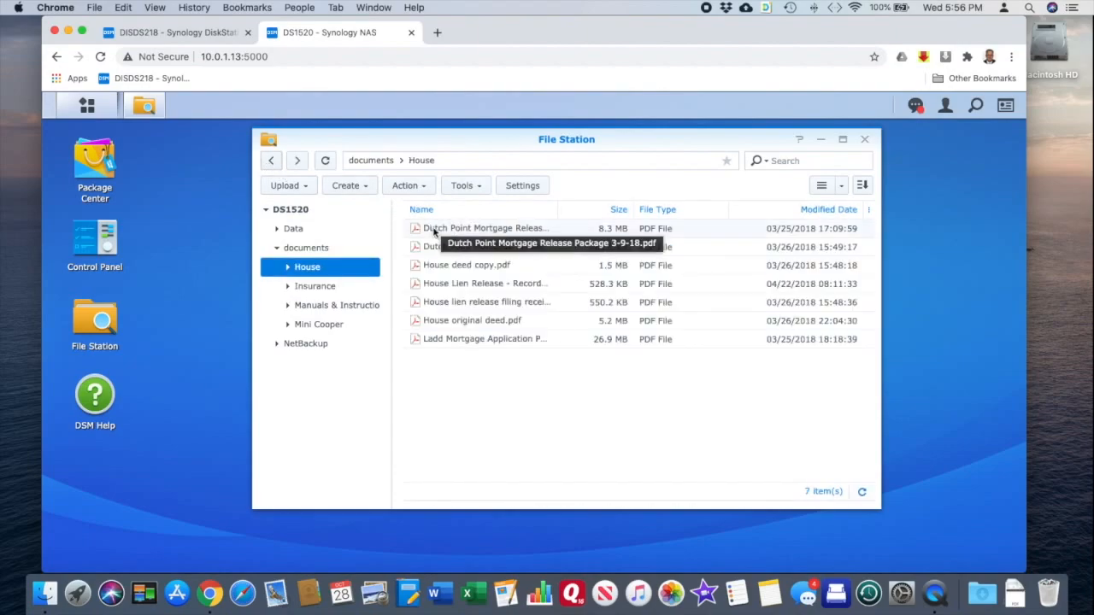
left_click(314, 347)
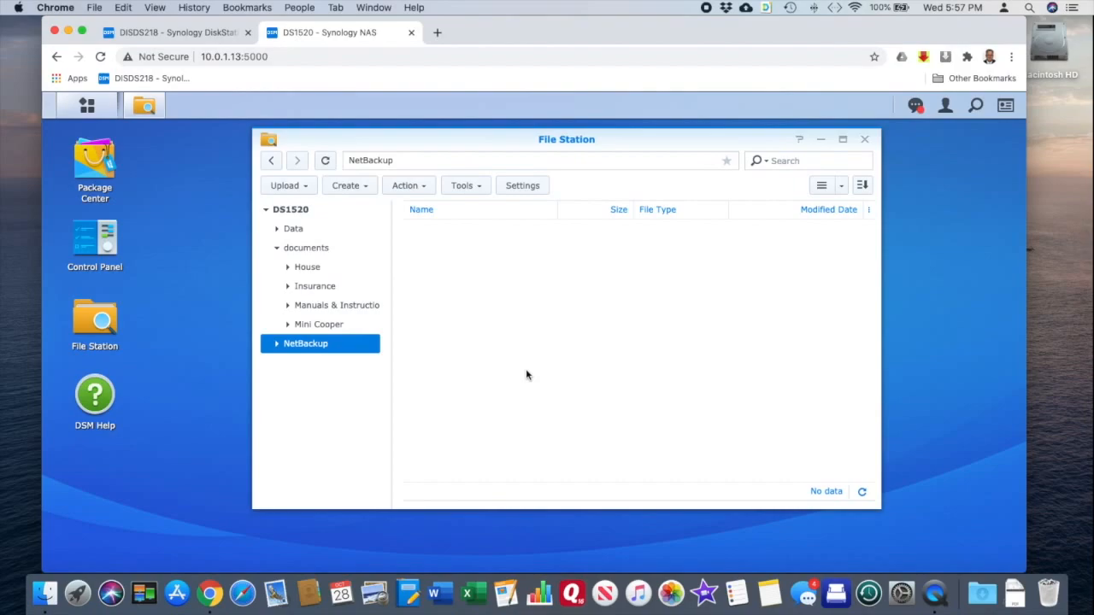
left_click(865, 141)
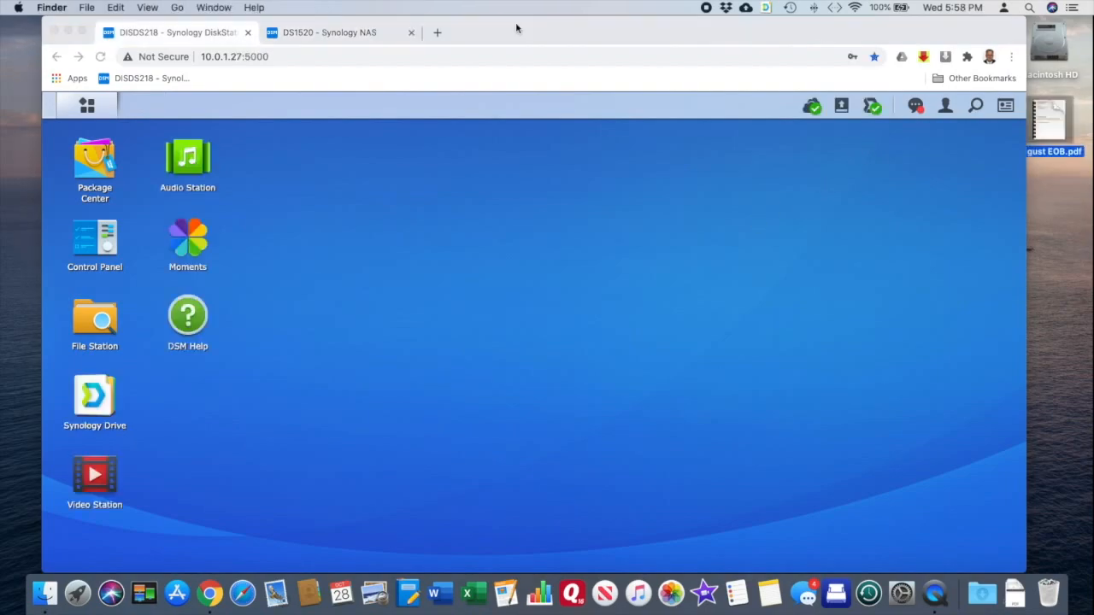
Upload August EOB.pdf from the desktop to the documents folder on DISDS218, choosing to always overwrite files with the same name.
left_click_drag(516, 29, 492, 28)
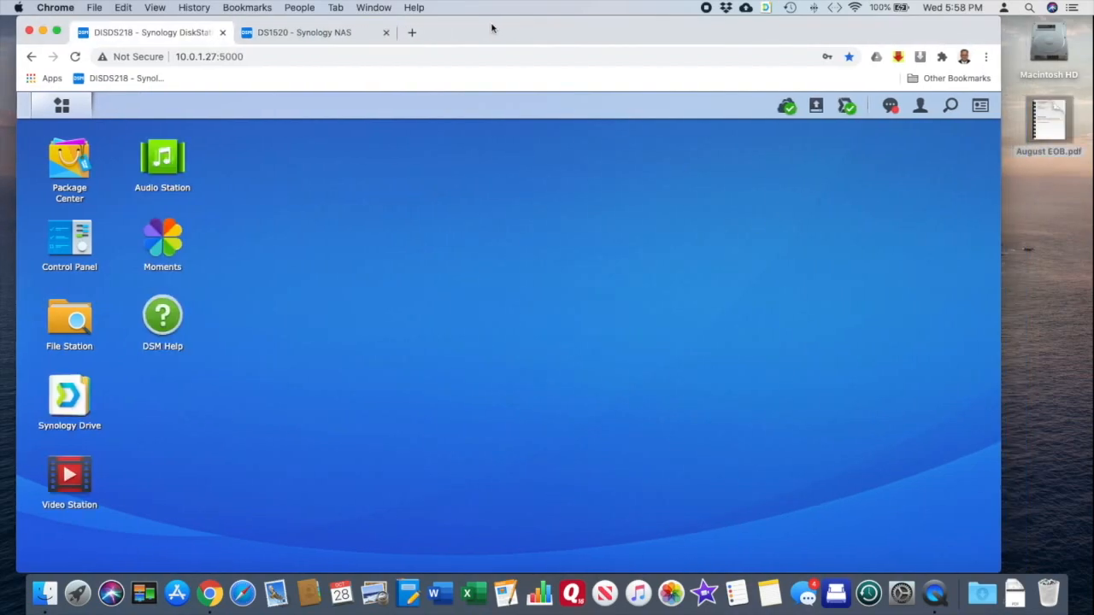
left_click(57, 322)
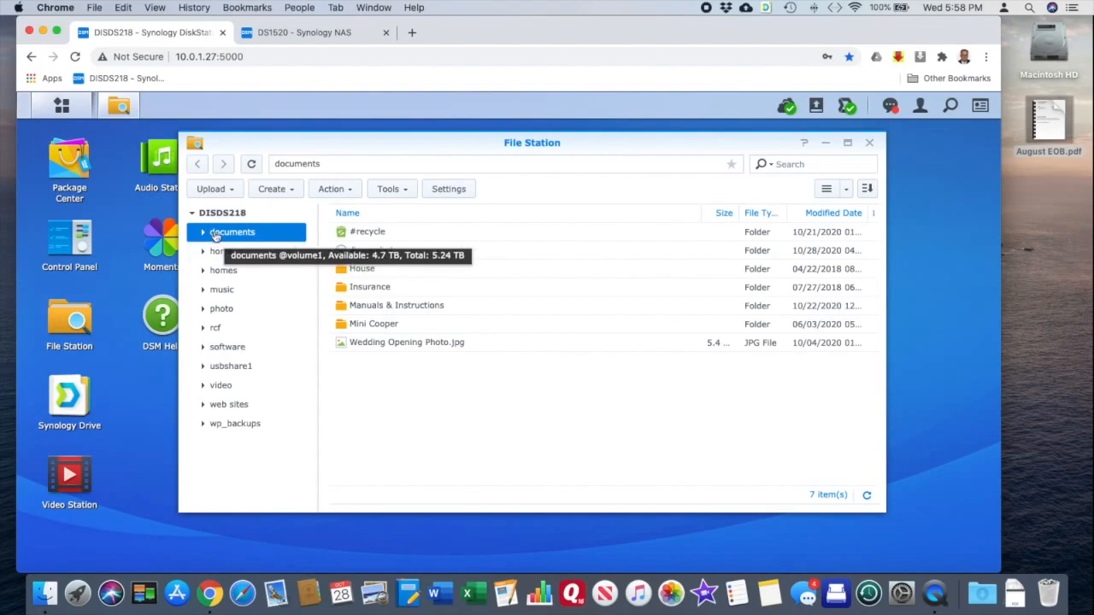
left_click_drag(1055, 120, 419, 384)
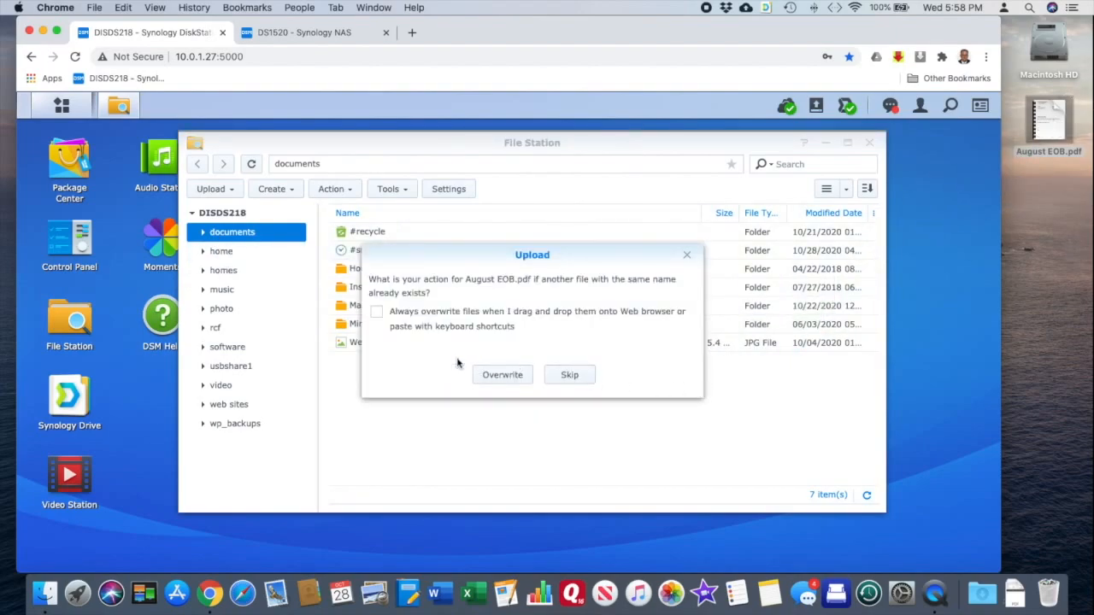
left_click(377, 313)
left_click(513, 375)
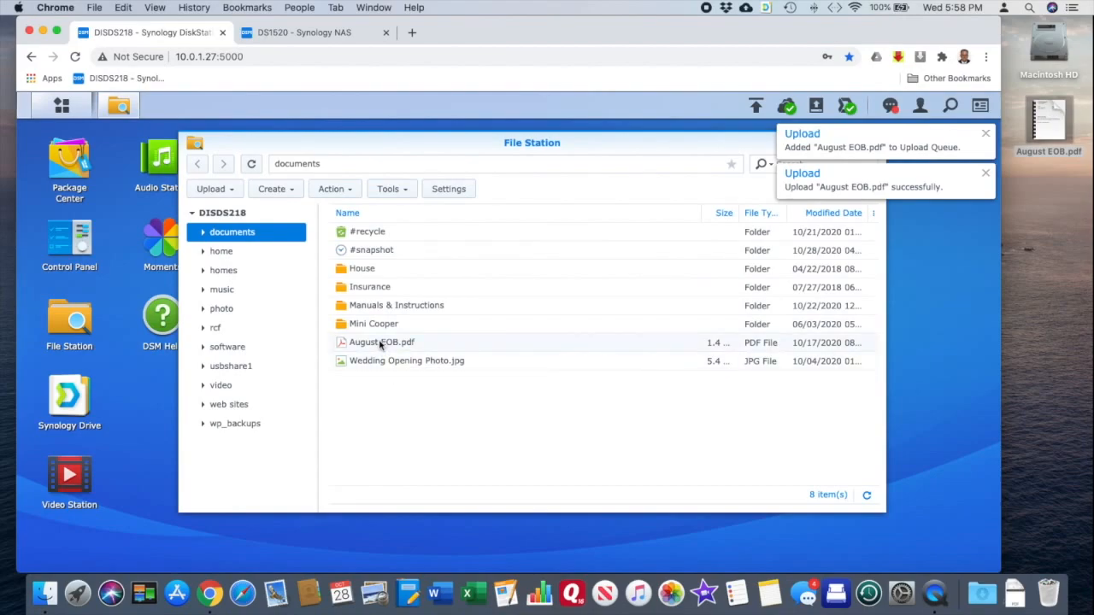
Check the documents folder on the DS1520 for August EOB.pdf, and close File Station on both NAS units.
left_click(311, 34)
left_click(56, 330)
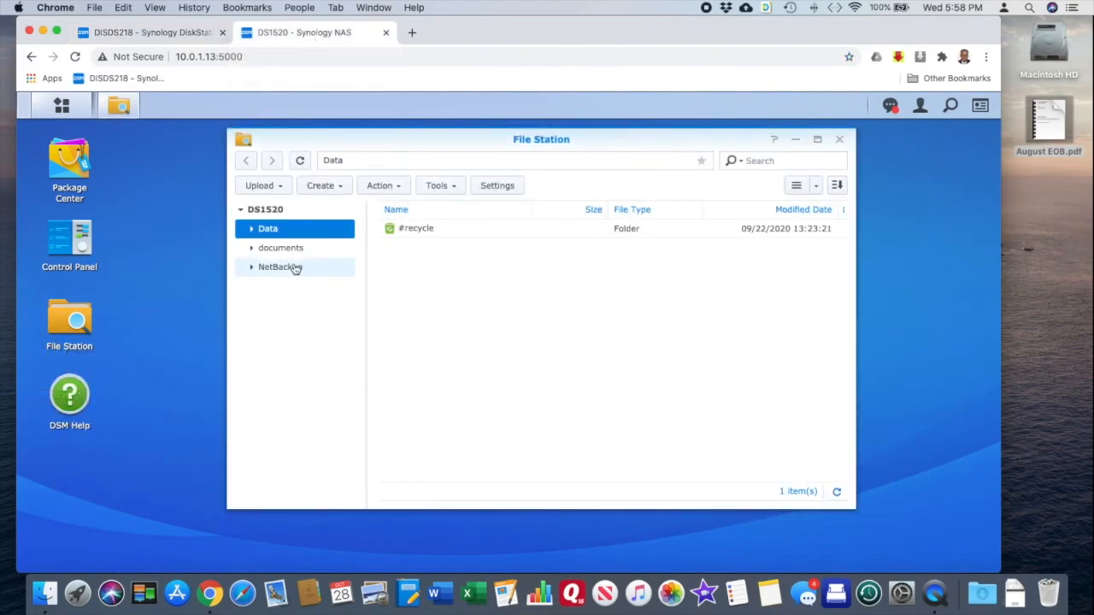
left_click(291, 249)
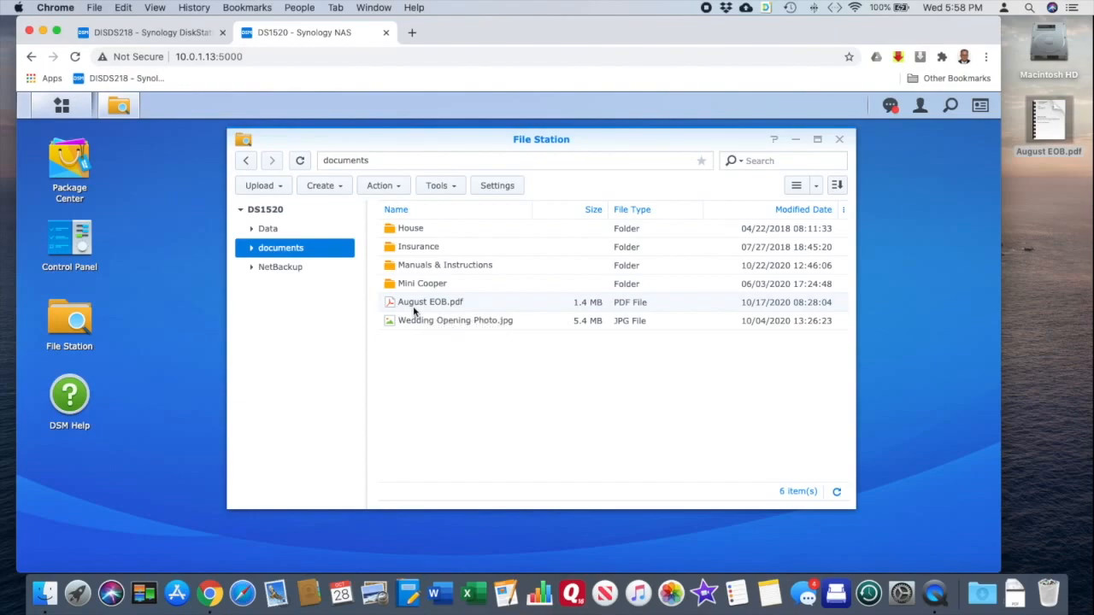
left_click(839, 140)
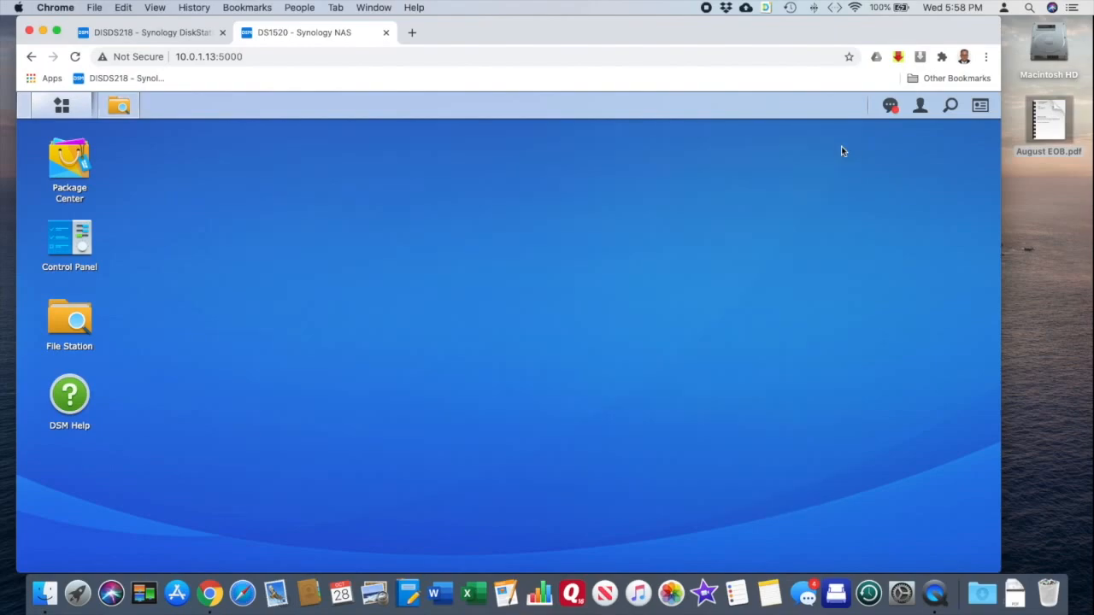
left_click(140, 32)
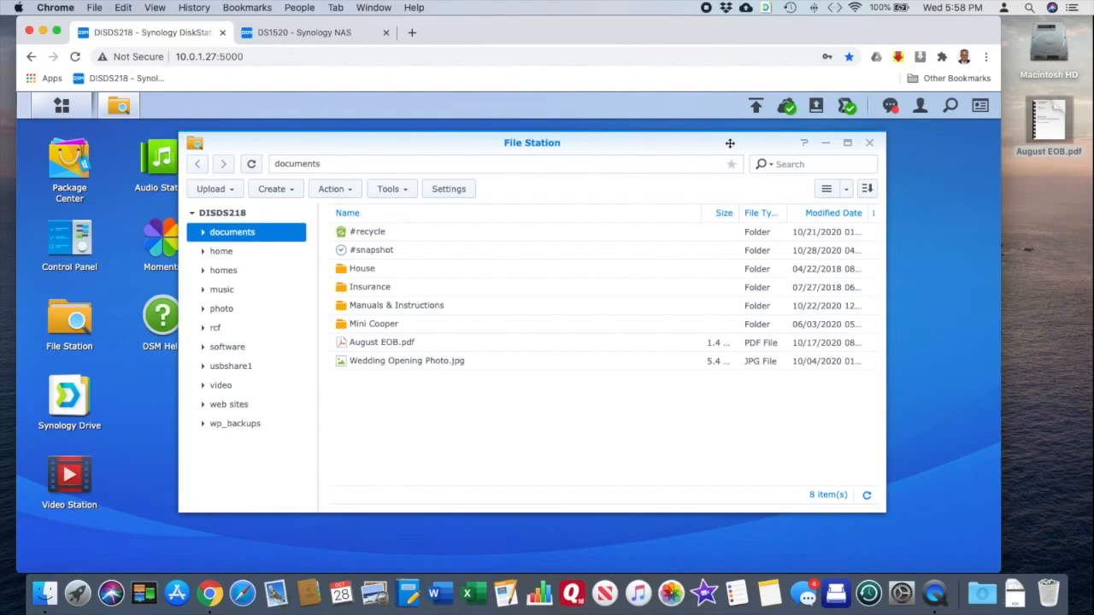
left_click(869, 143)
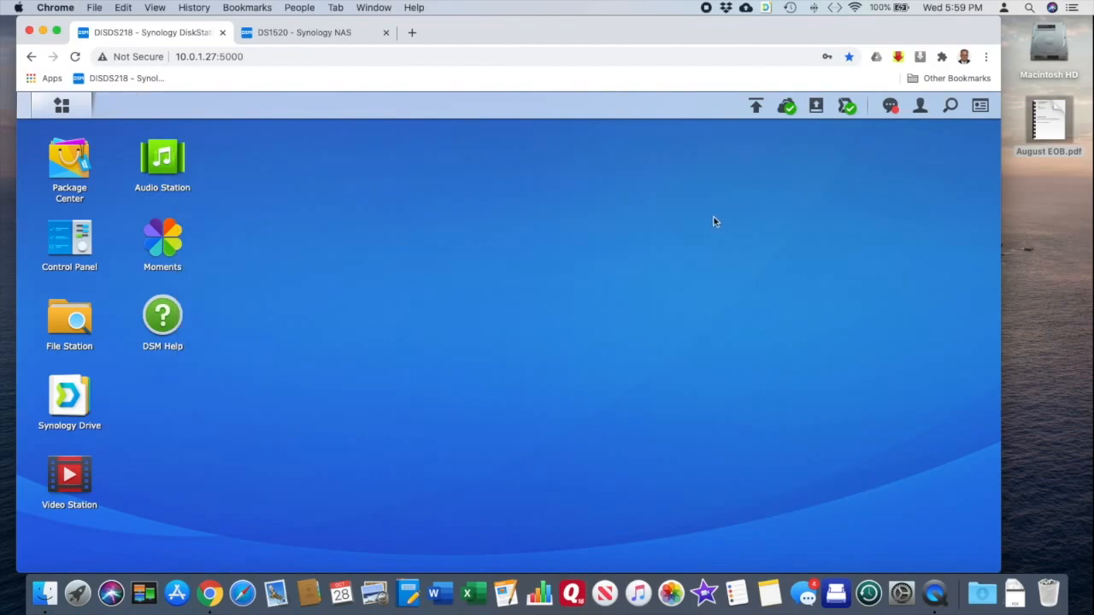